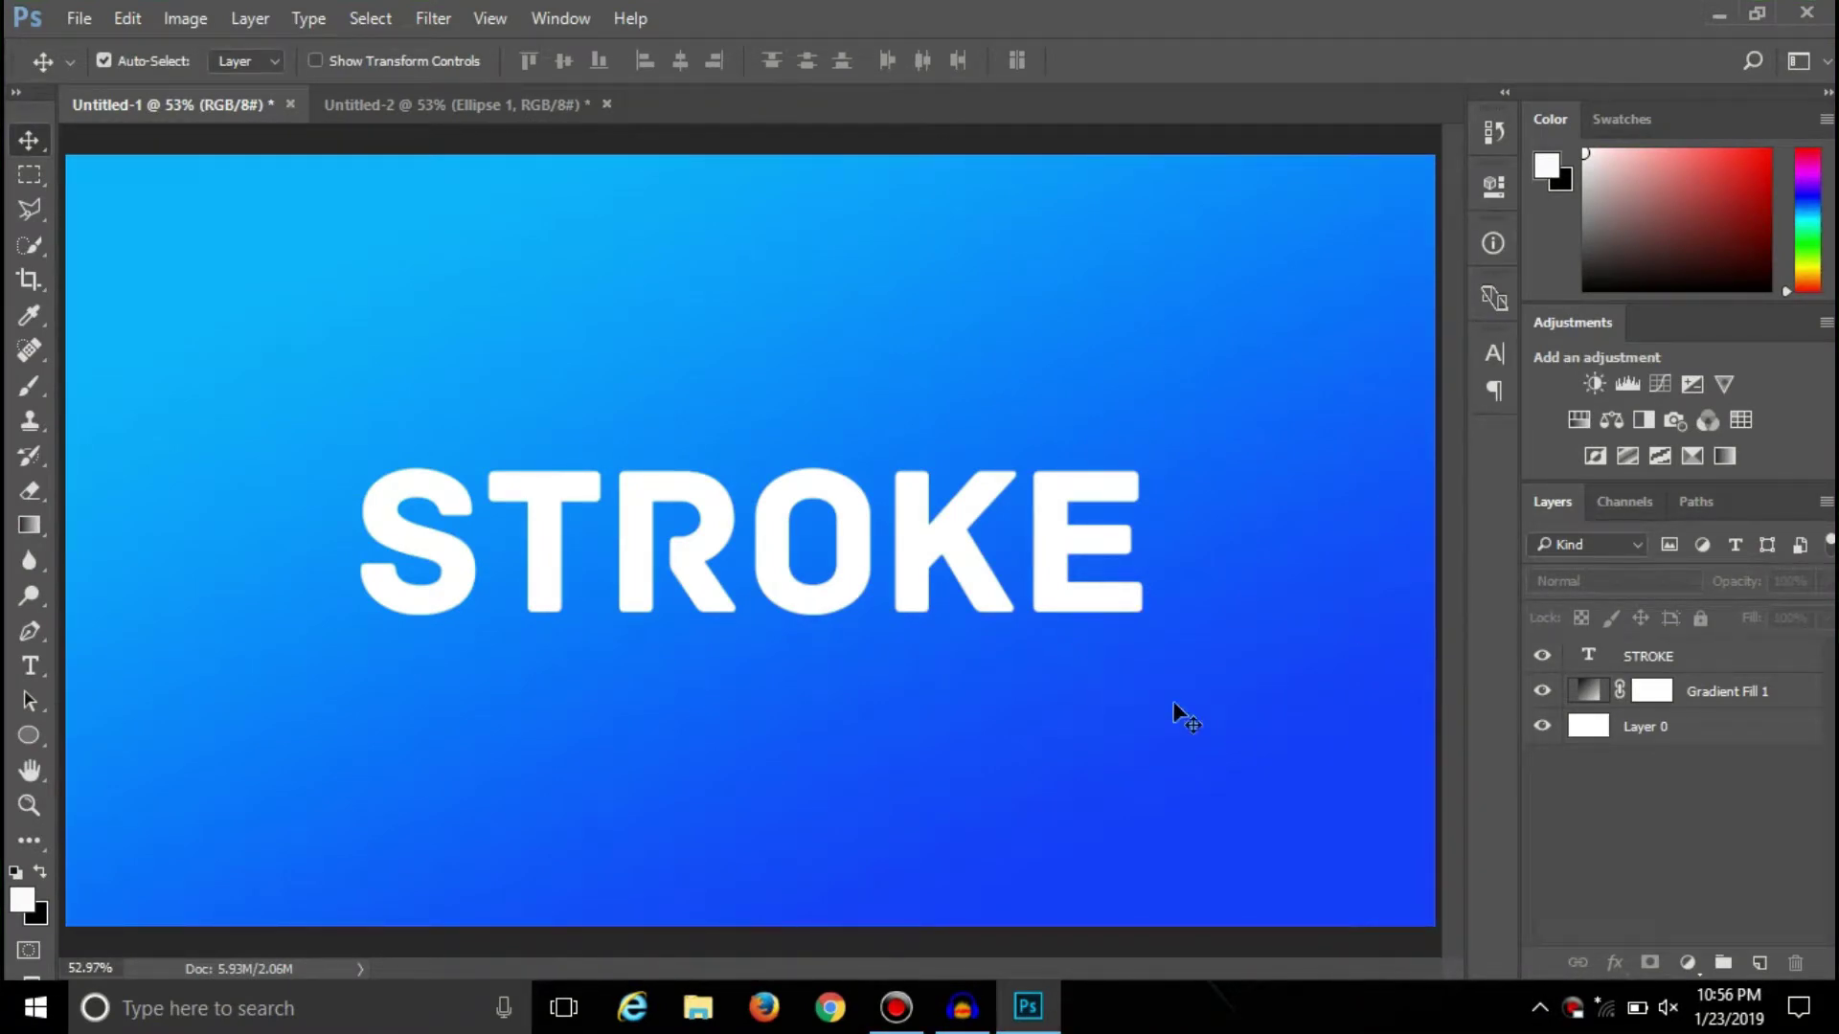
# Select the white STROKE text layer in the Layers panel
pyautogui.click(1719, 663)
pyautogui.click(1719, 663)
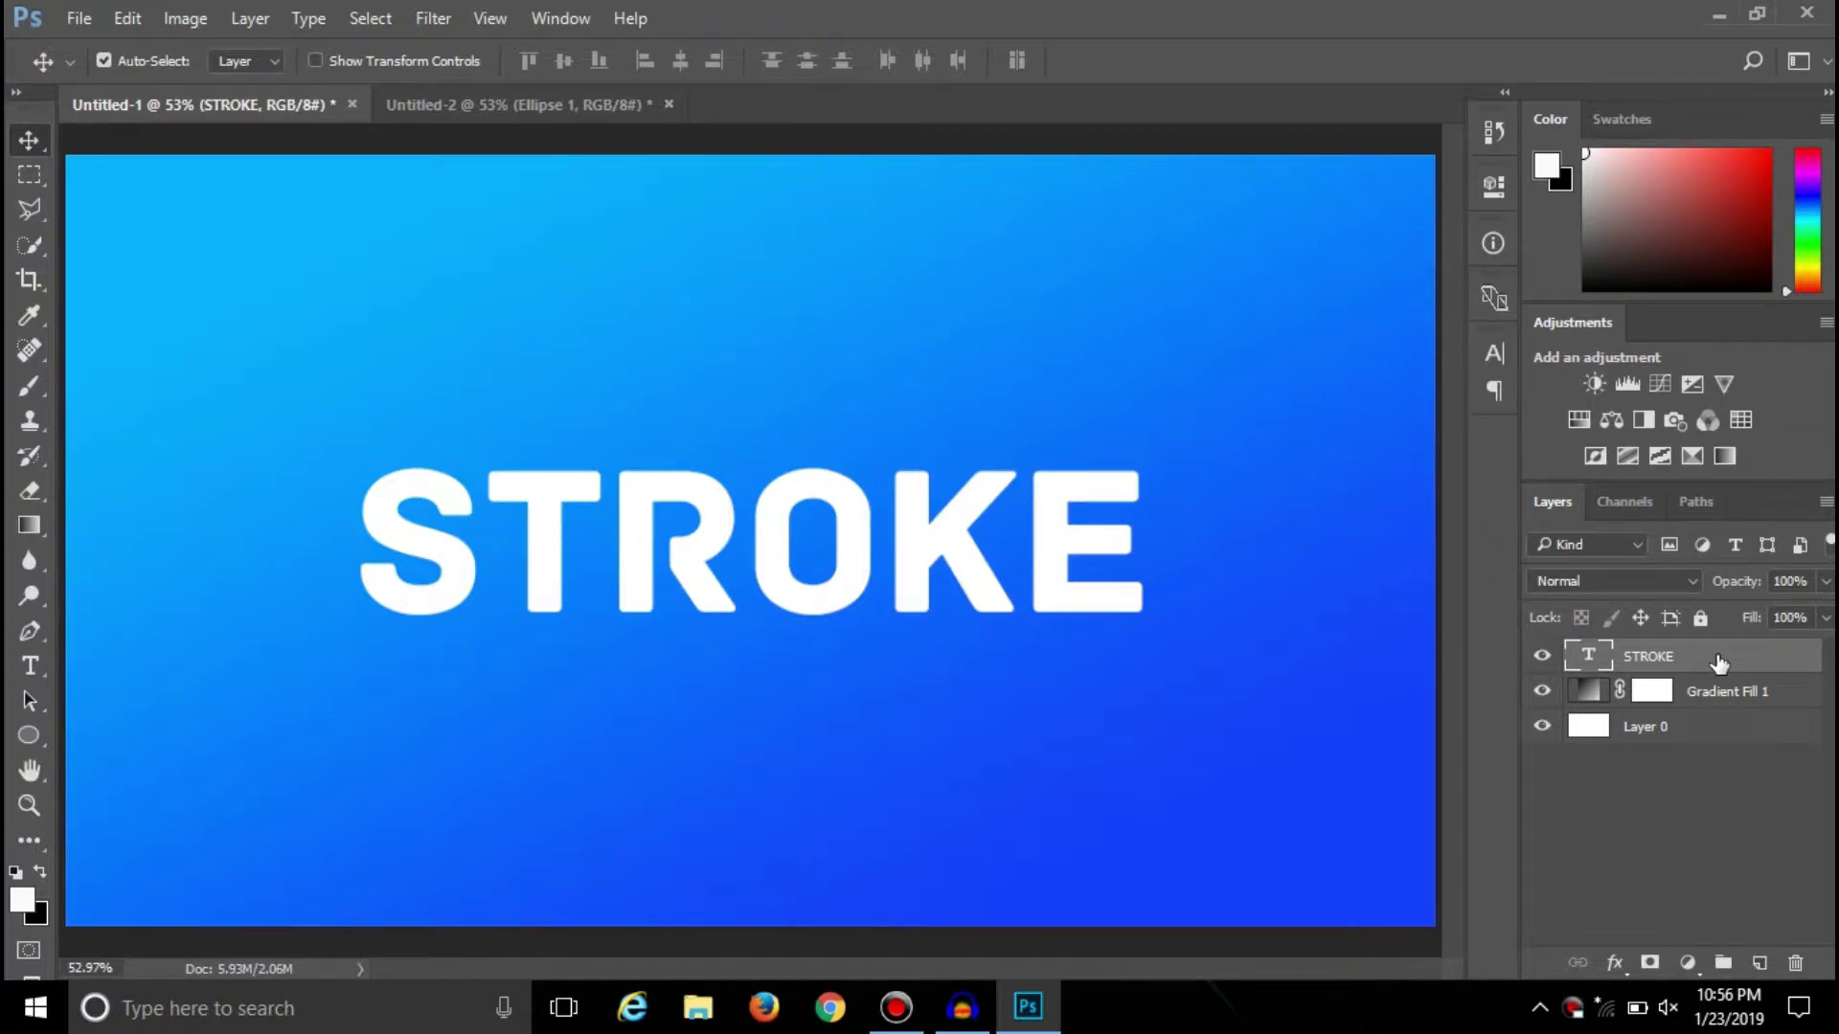
# Add a black Stroke layer style to the STROKE text with a size of 6 px
pyautogui.doubleClick(1719, 663)
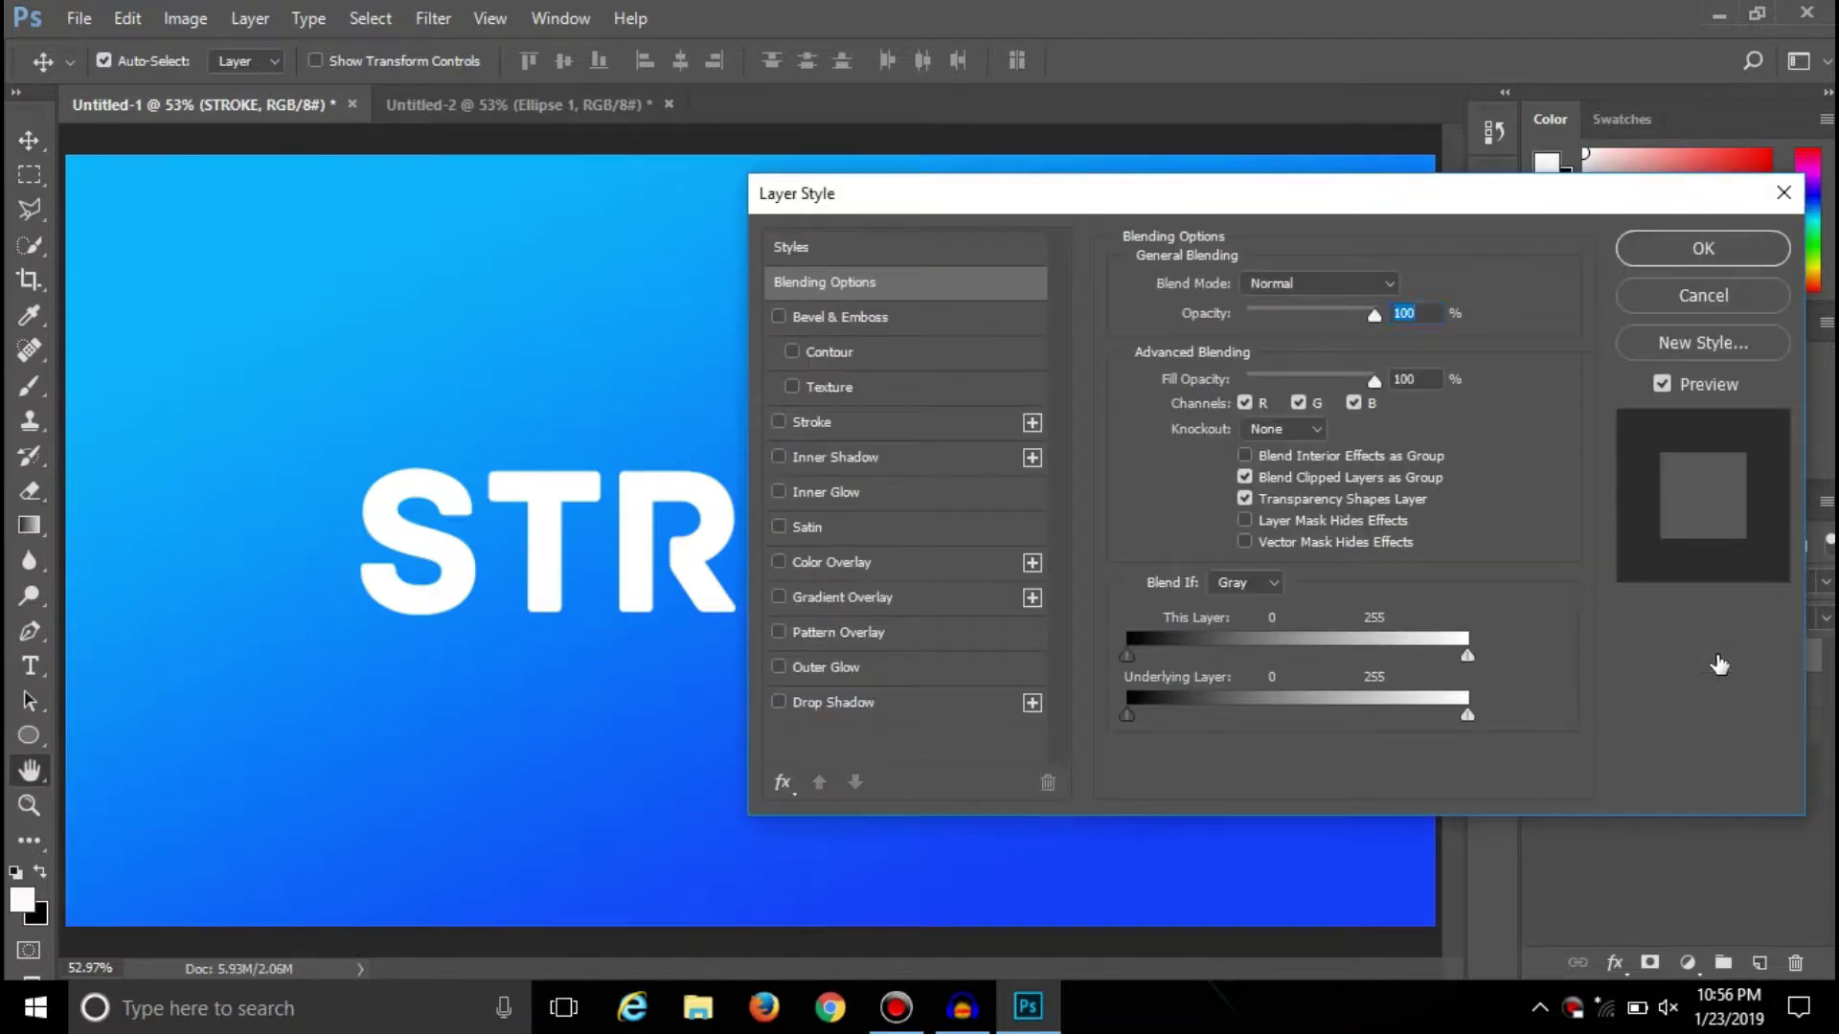
pyautogui.click(865, 421)
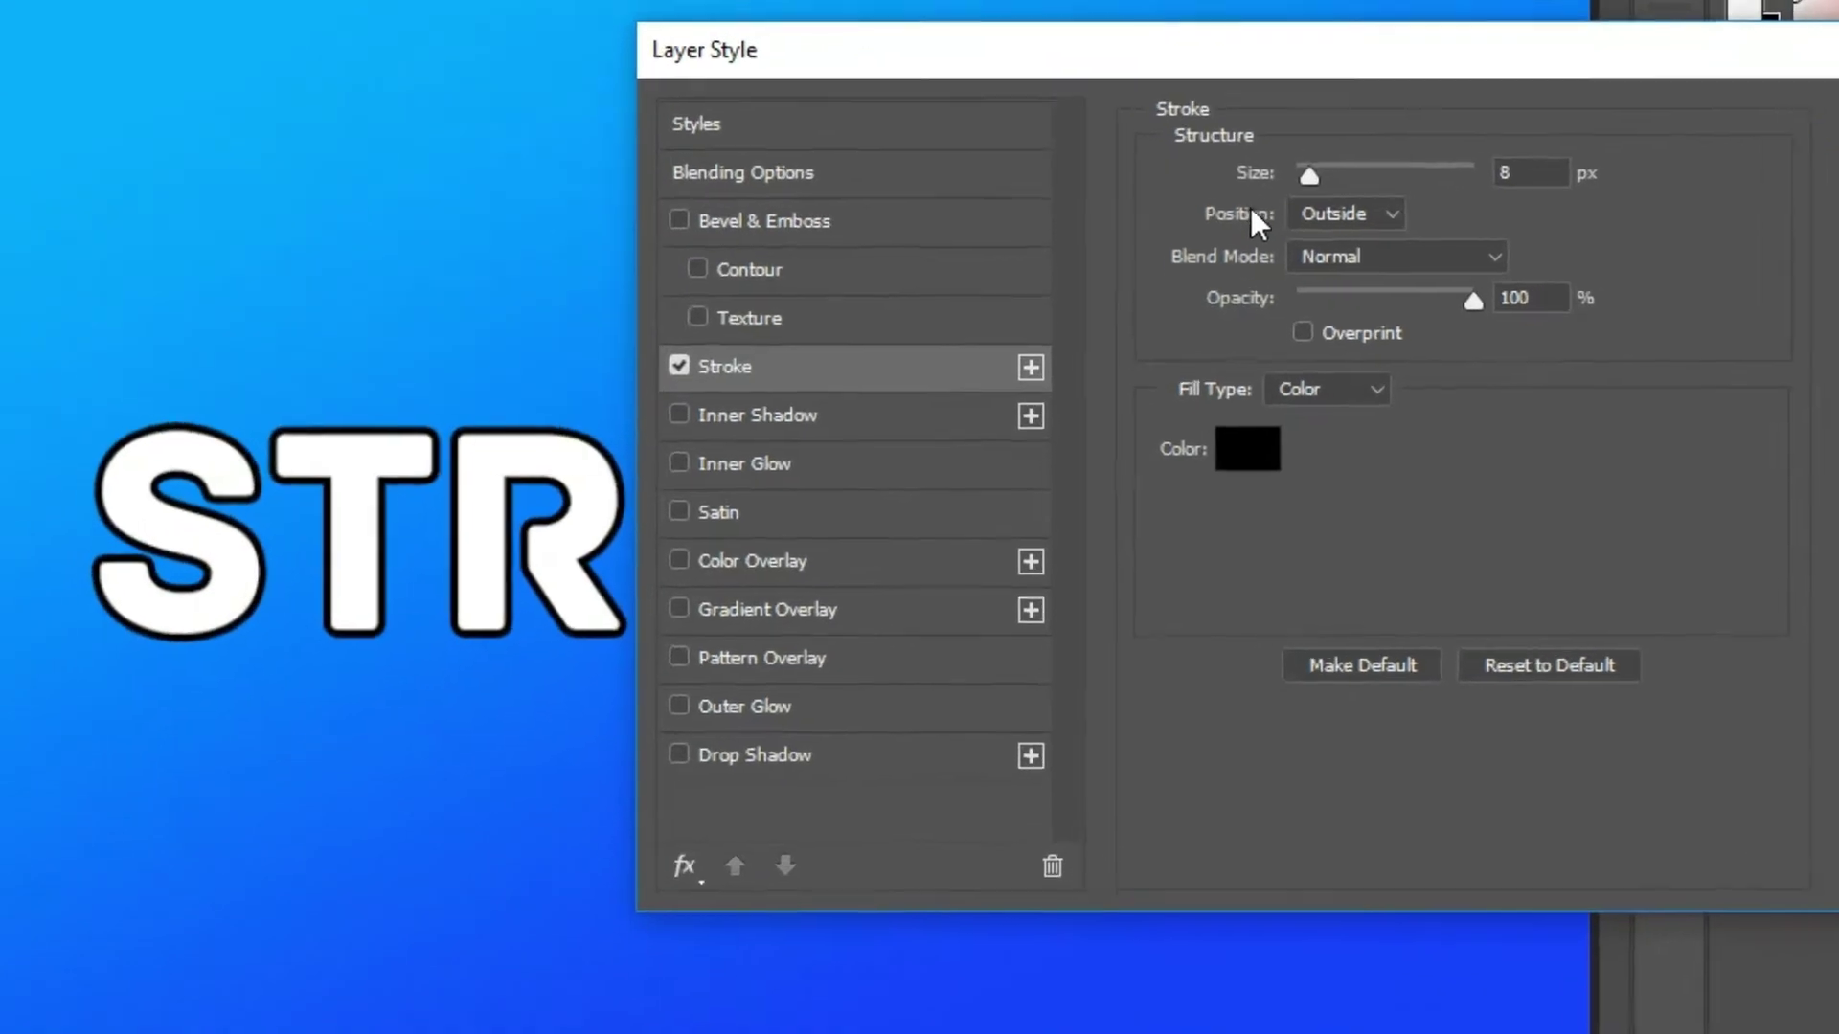
pyautogui.moveTo(1328, 154); pyautogui.dragTo(1323, 156)
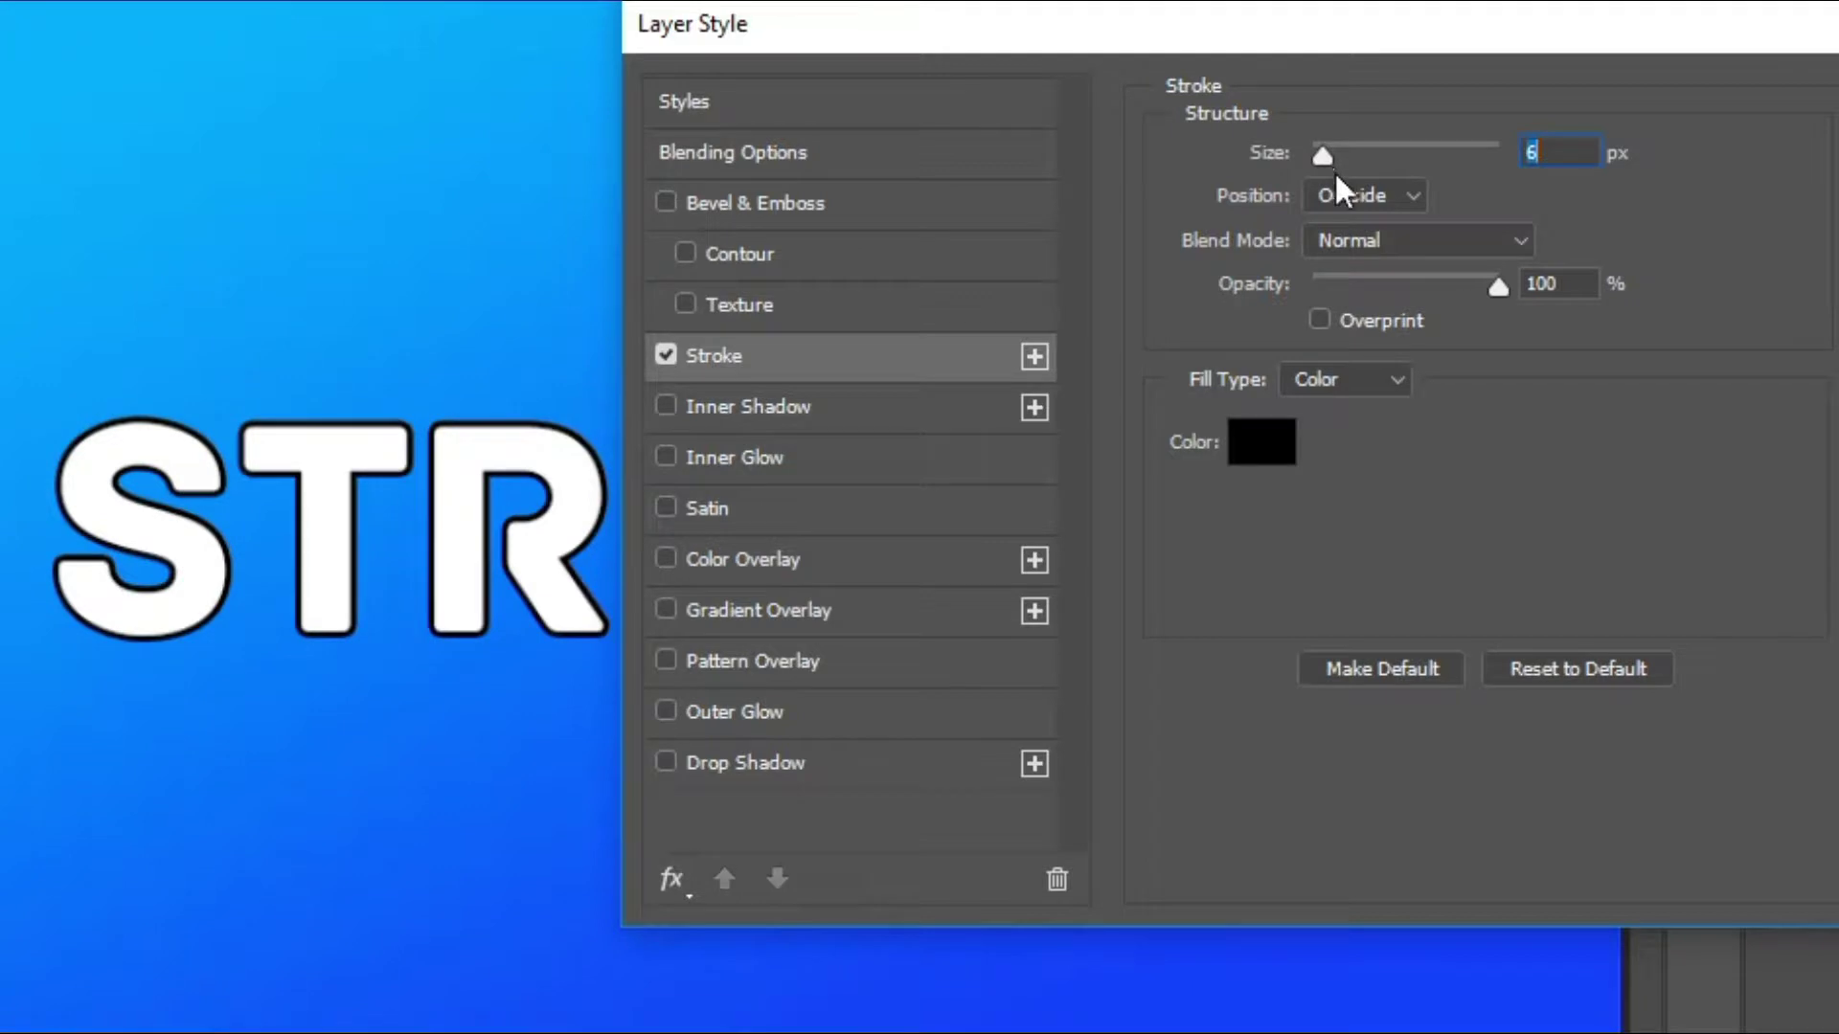
pyautogui.click(1411, 193)
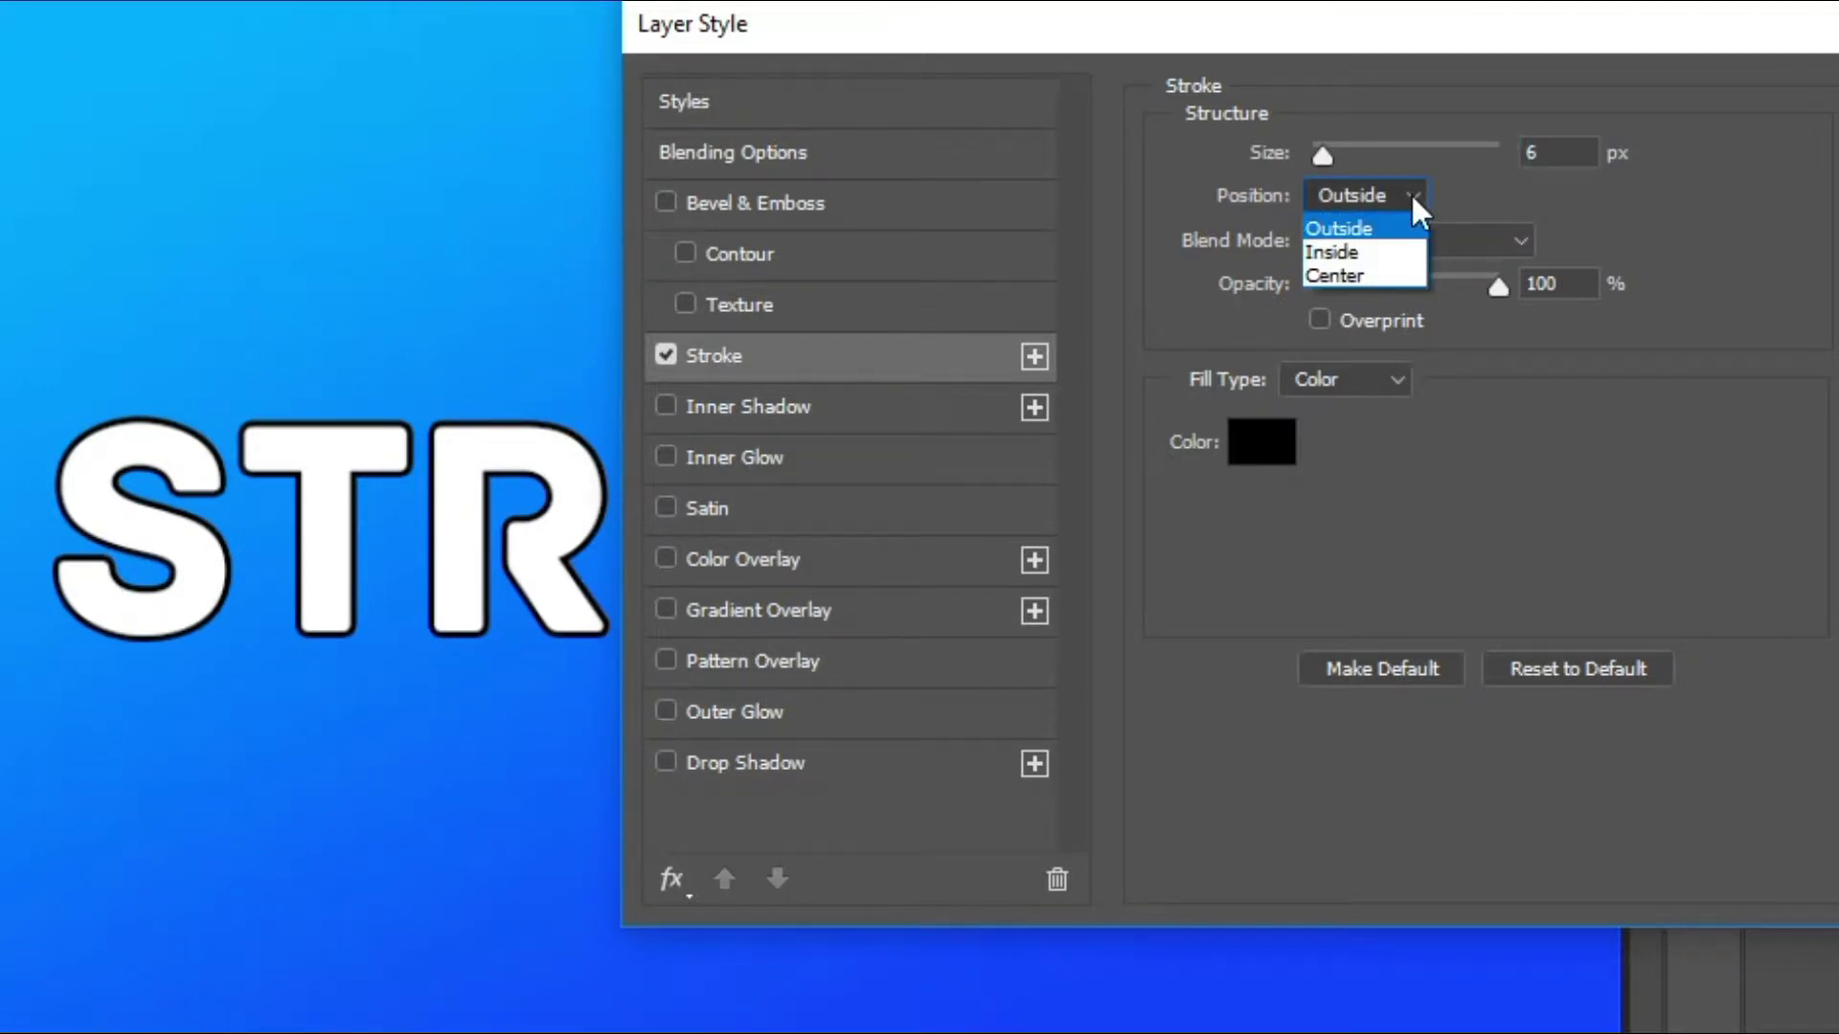
pyautogui.click(1366, 251)
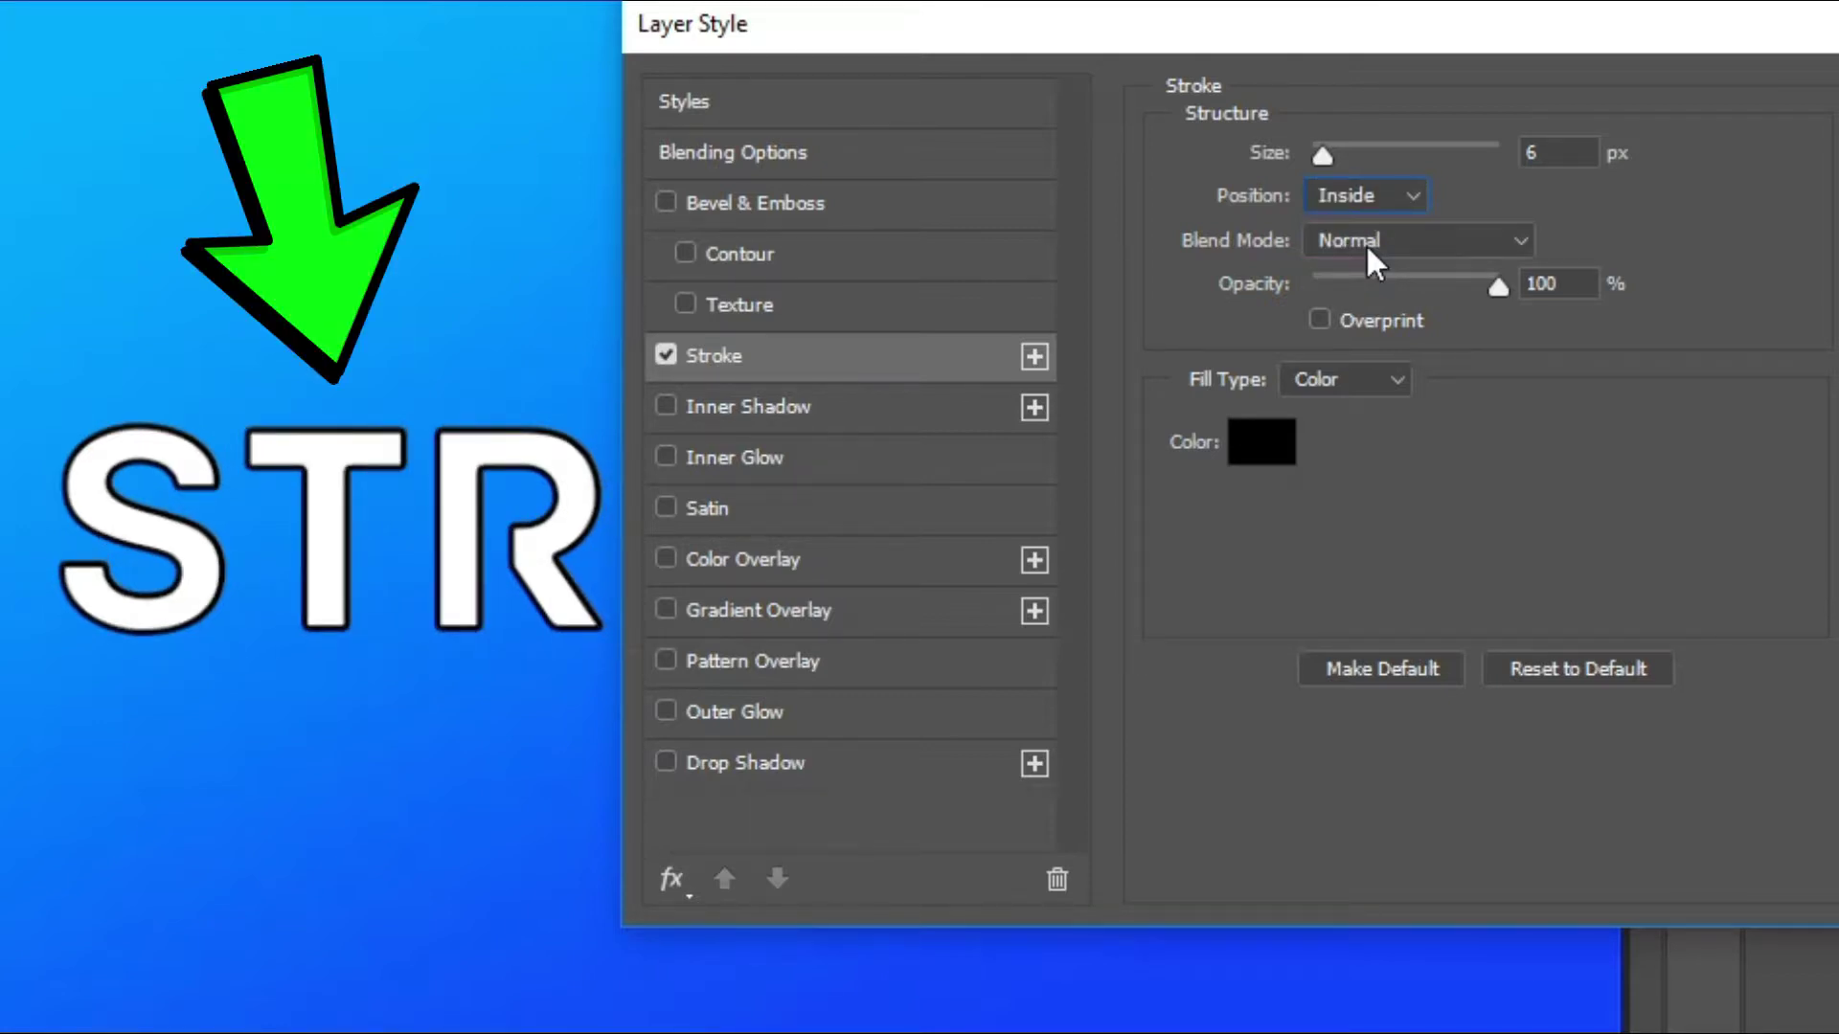
pyautogui.click(1397, 198)
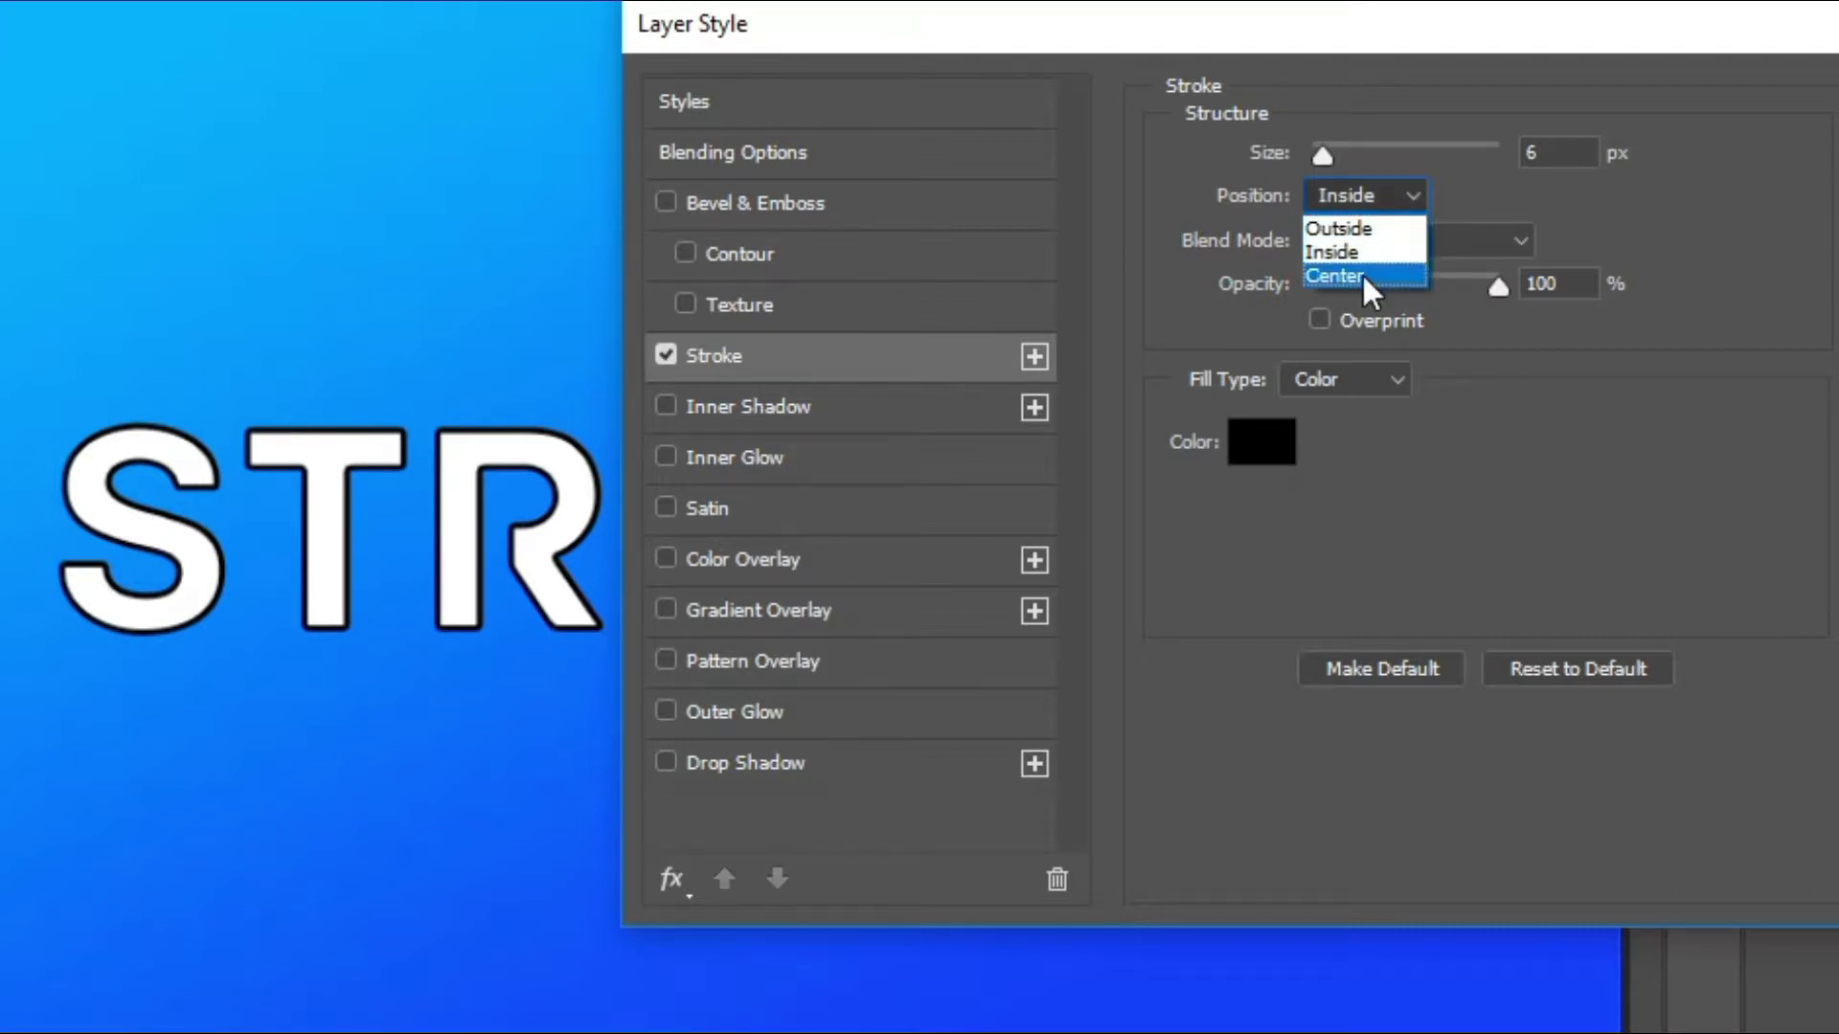
pyautogui.click(1362, 274)
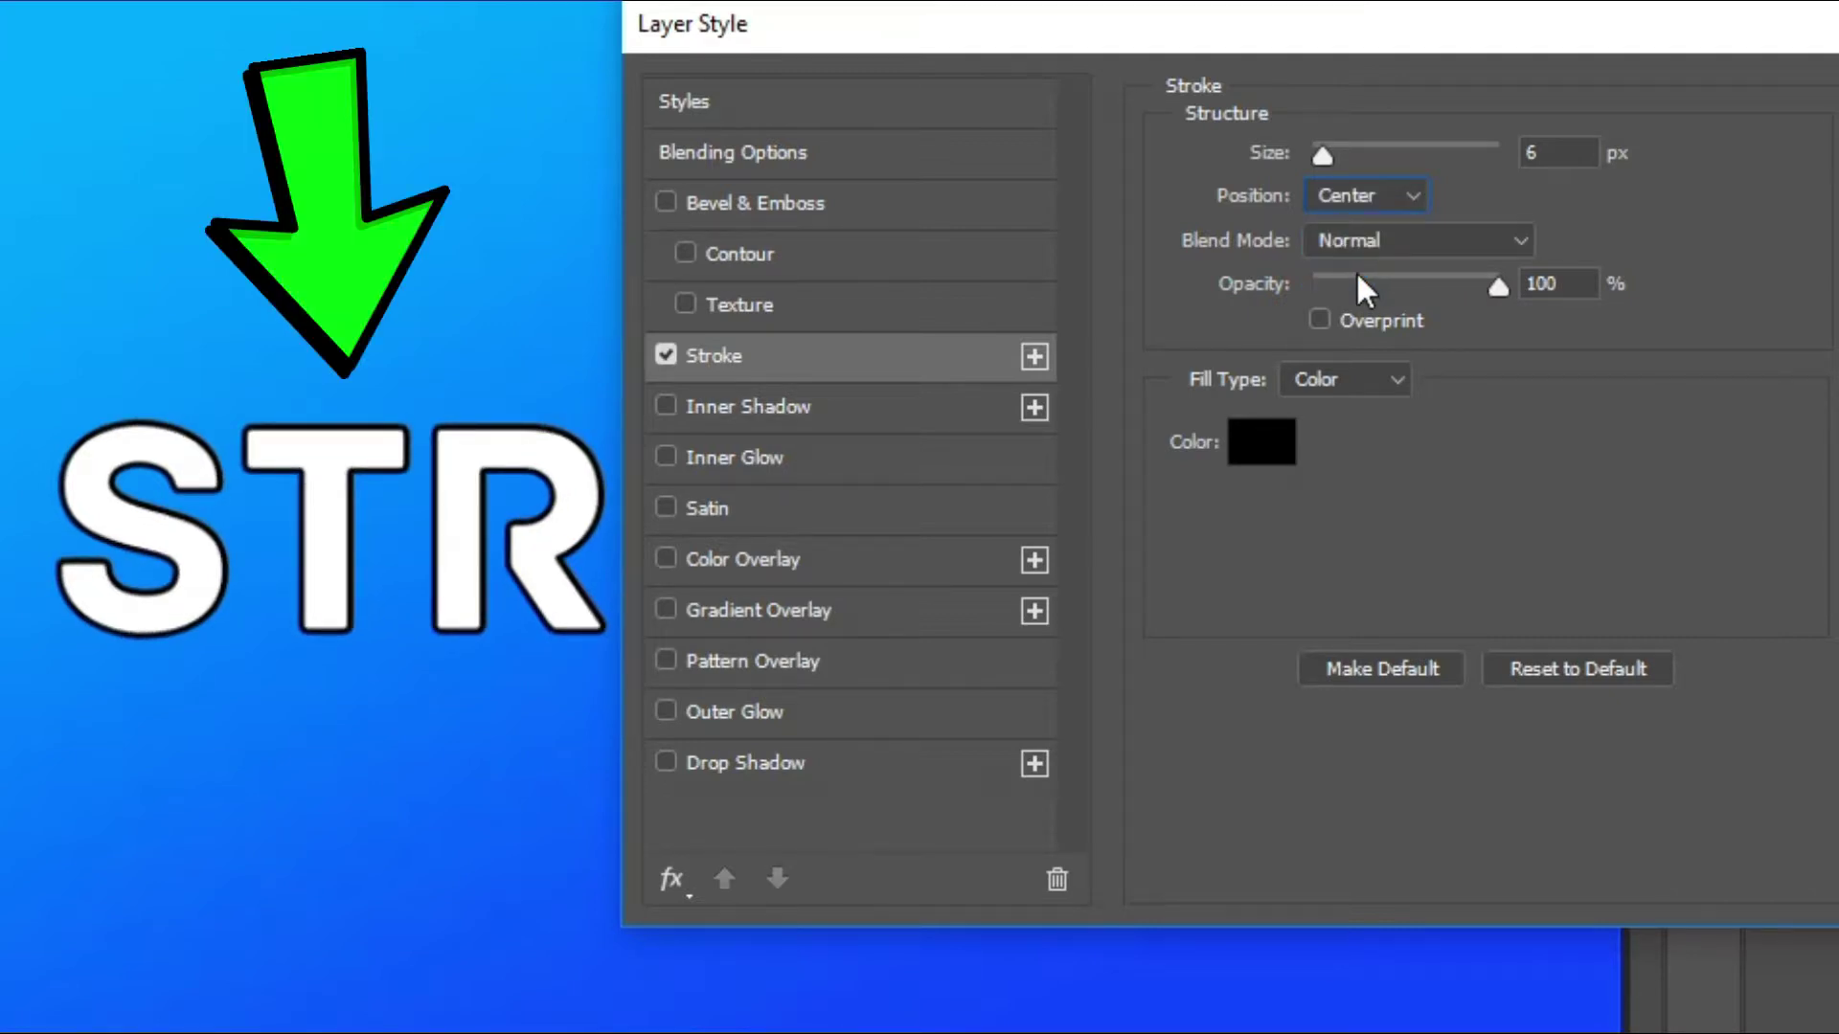
pyautogui.click(1412, 194)
pyautogui.click(1376, 223)
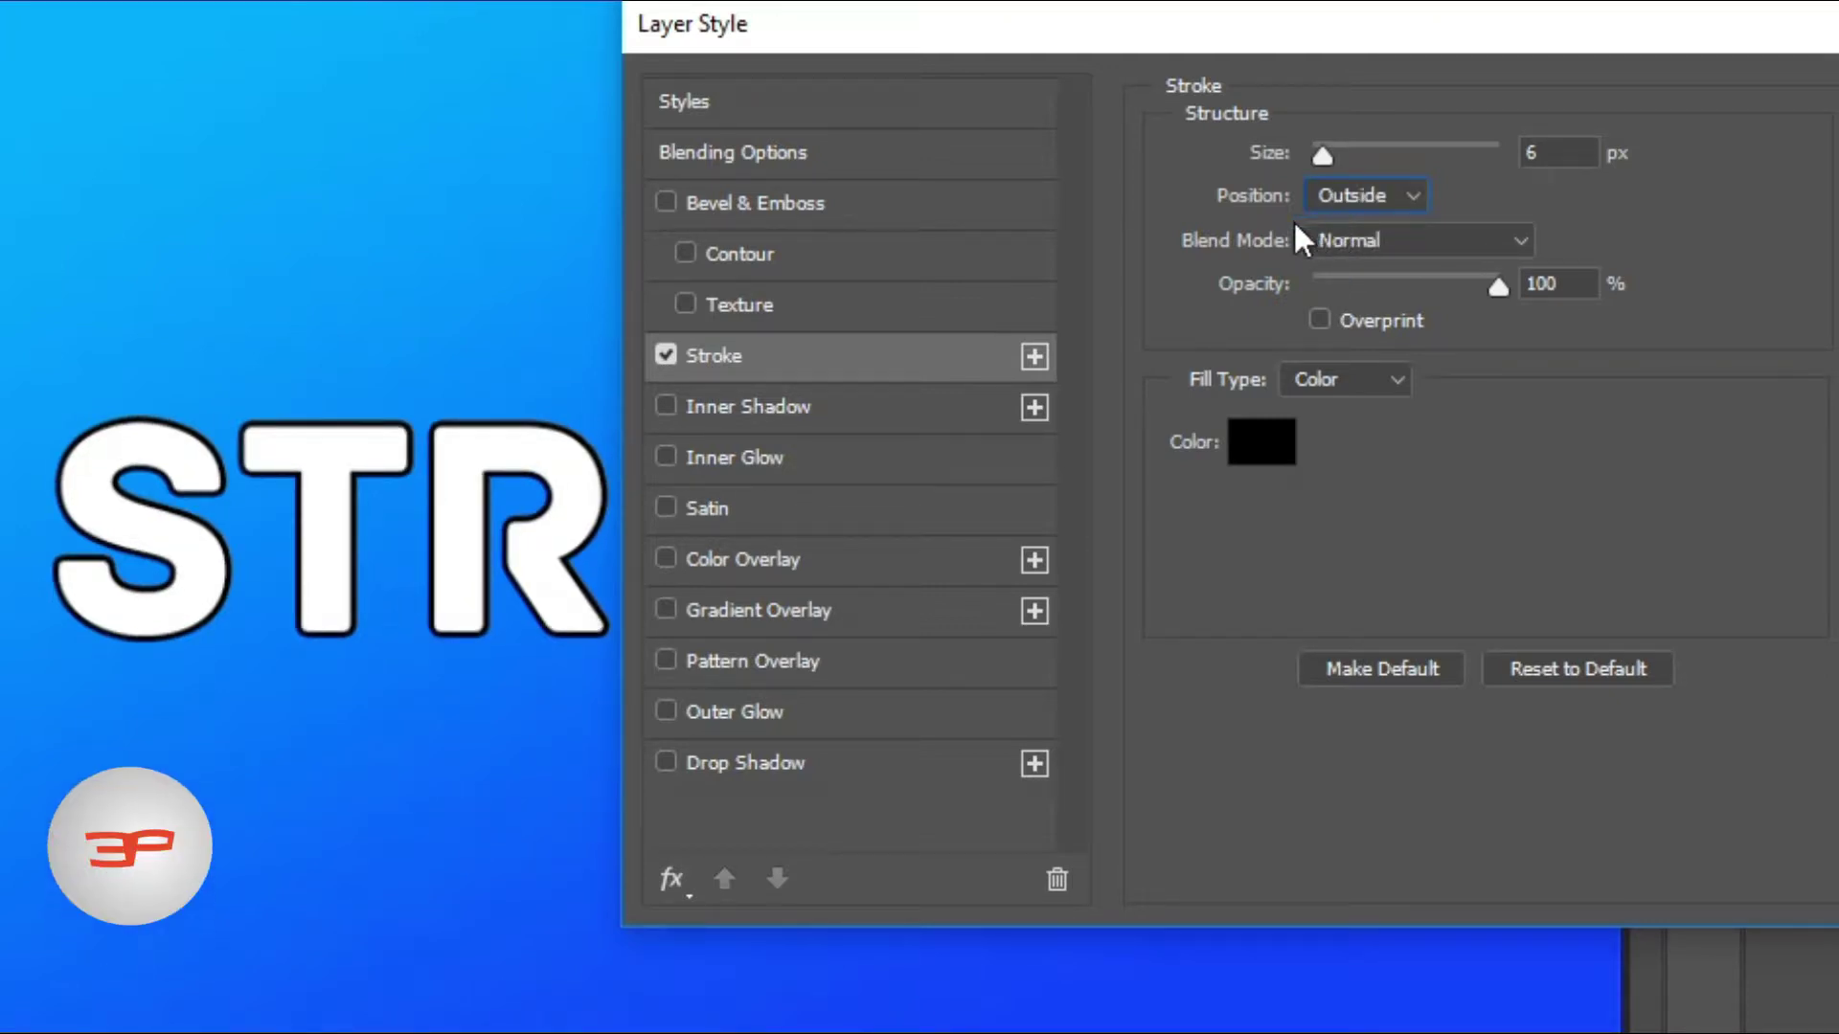
# Keep the stroke at Normal blend mode and 100% opacity, and bring up the Fill Type choices
pyautogui.click(1523, 240)
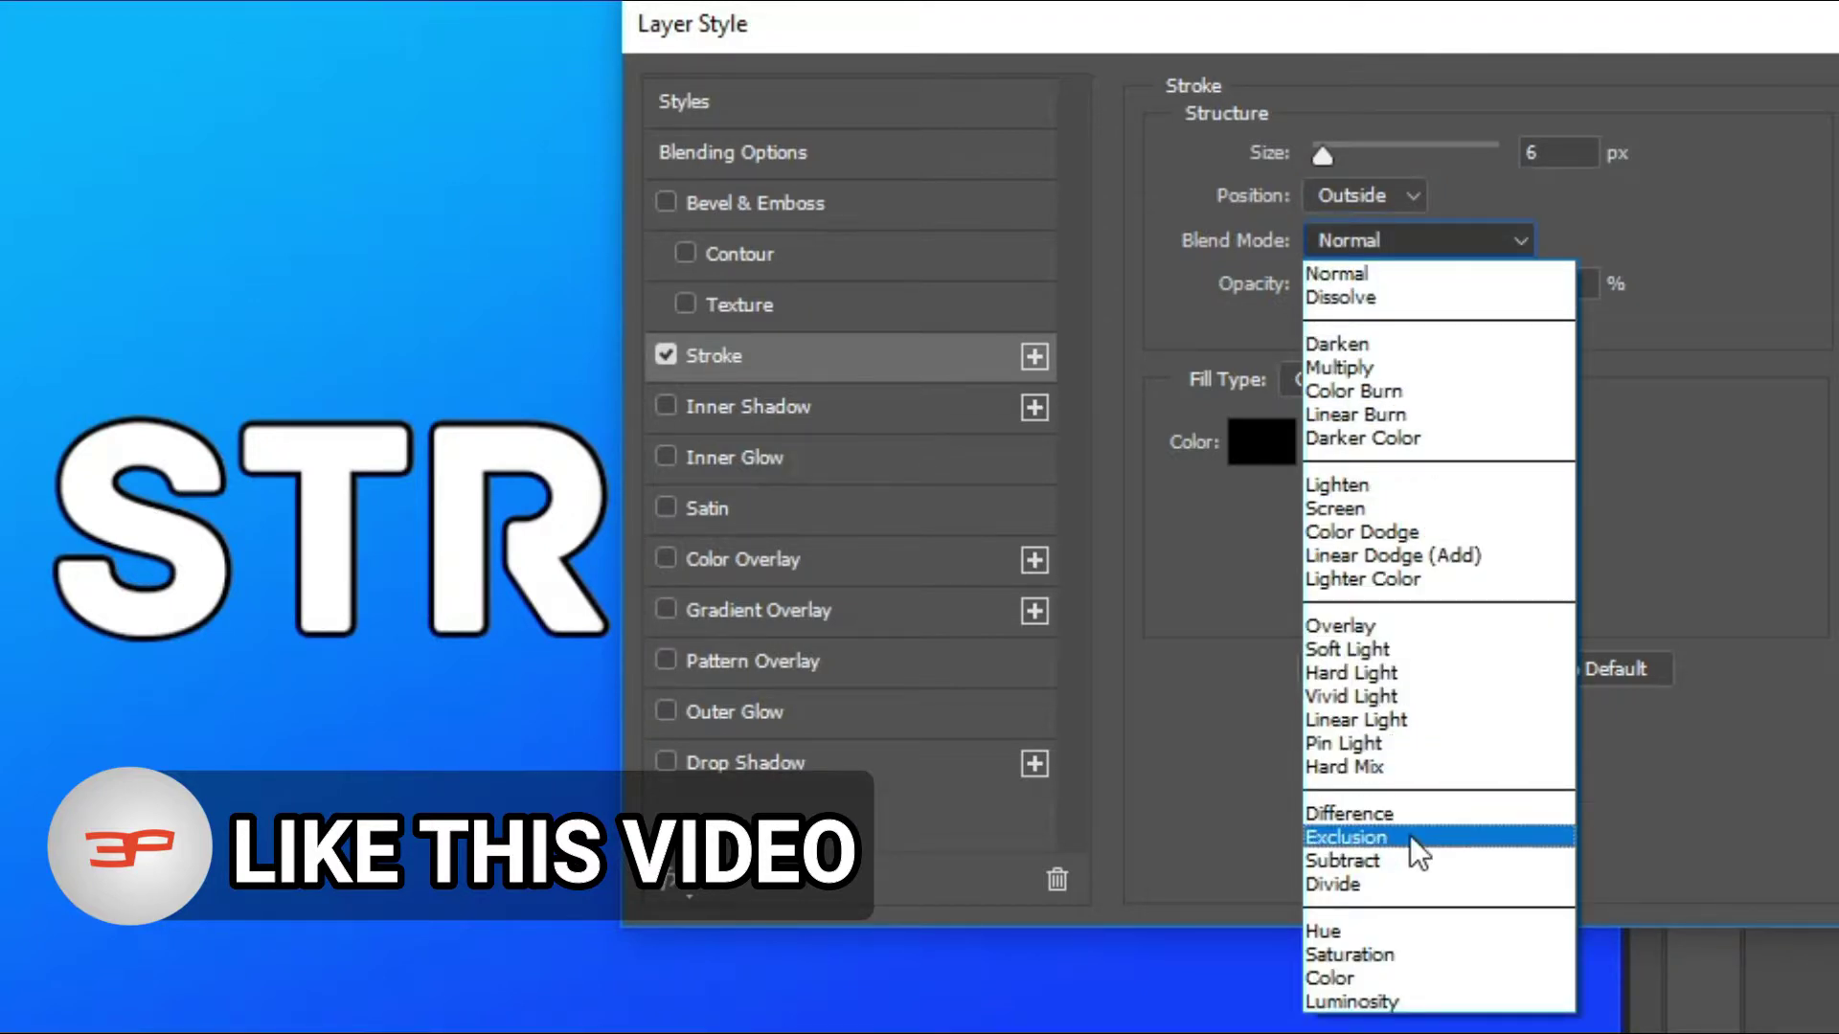
pyautogui.click(1509, 237)
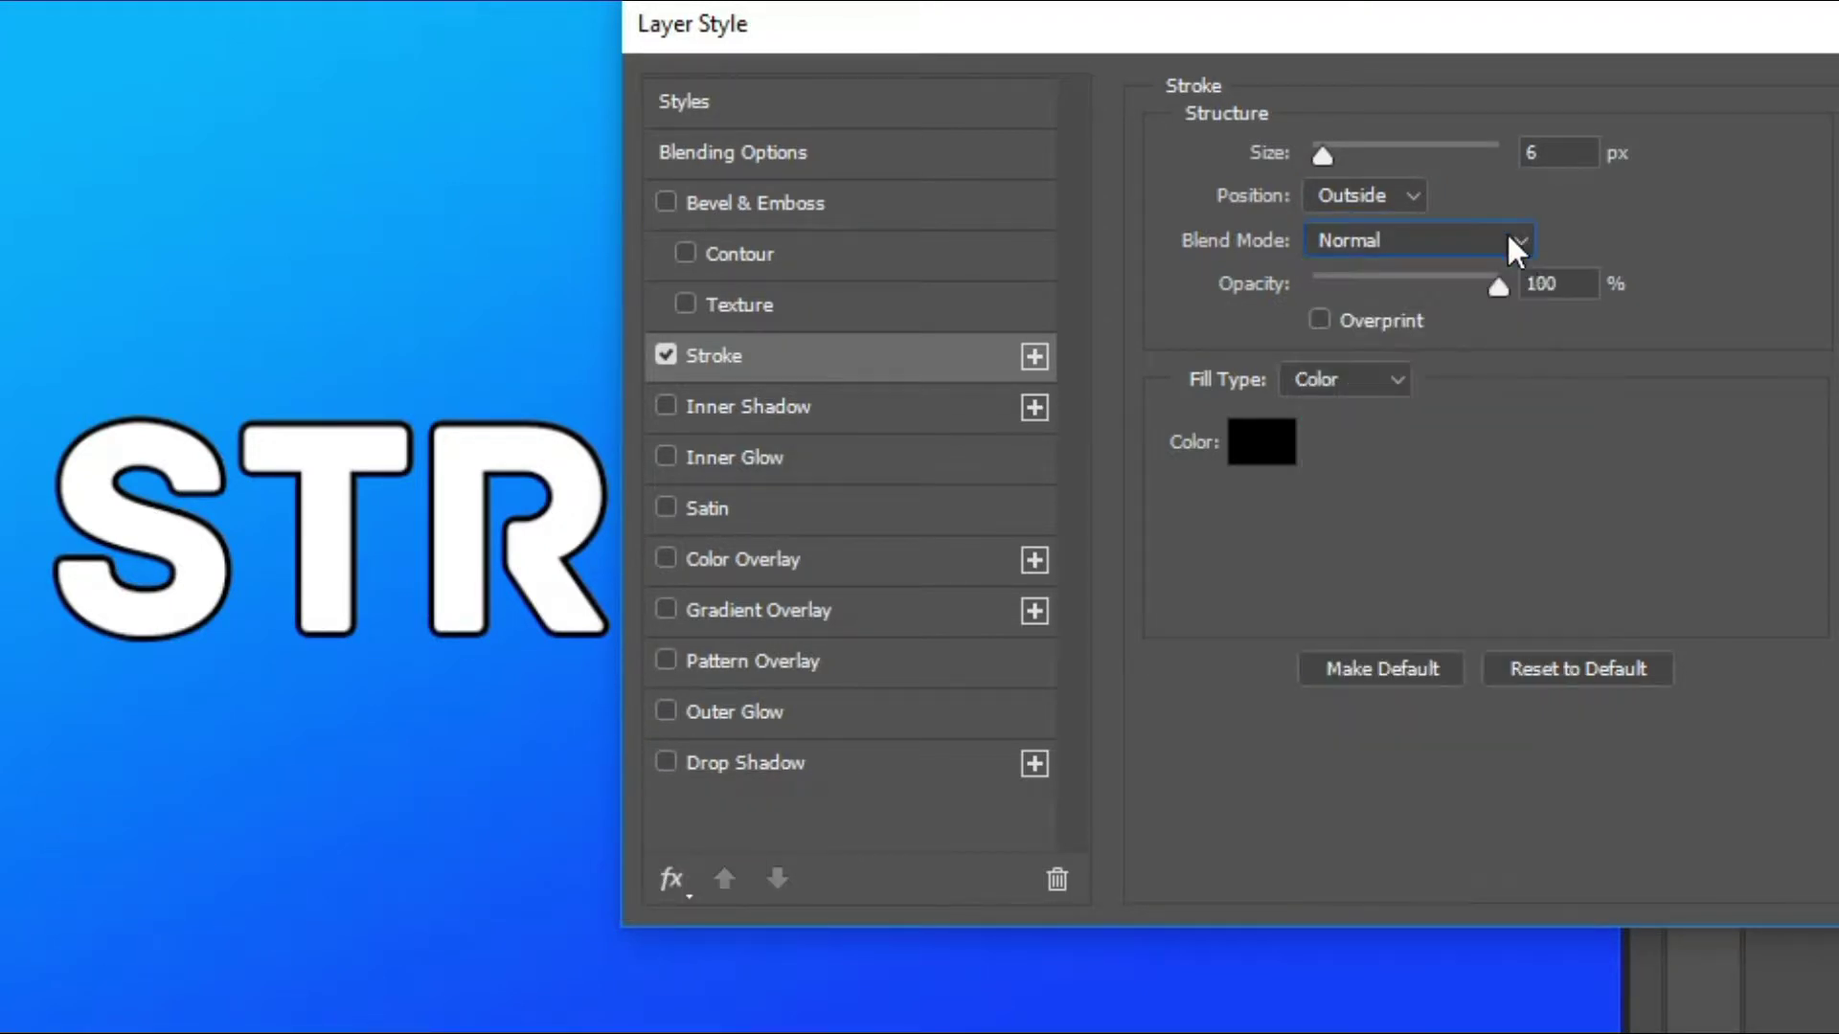
pyautogui.moveTo(1494, 287)
pyautogui.mouseDown()
pyautogui.moveTo(1405, 278)
pyautogui.moveTo(1370, 302)
pyautogui.moveTo(1539, 279)
pyautogui.mouseUp()
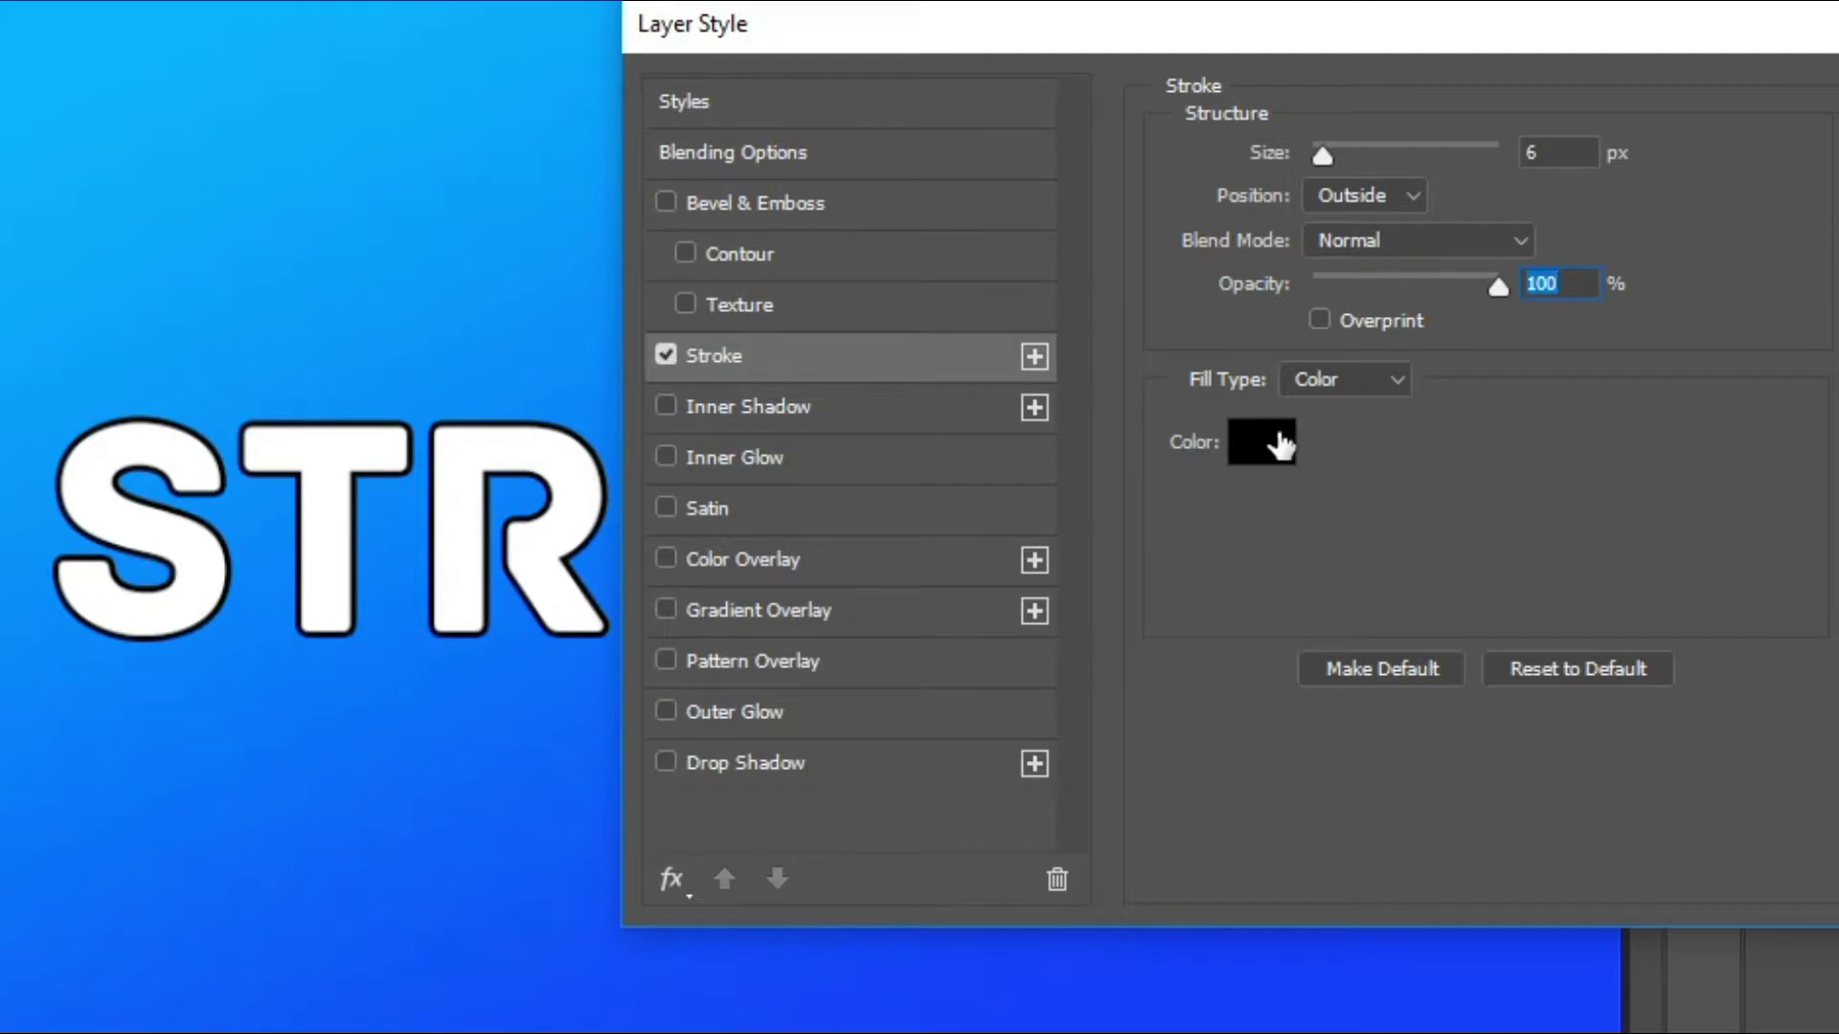
pyautogui.click(1396, 379)
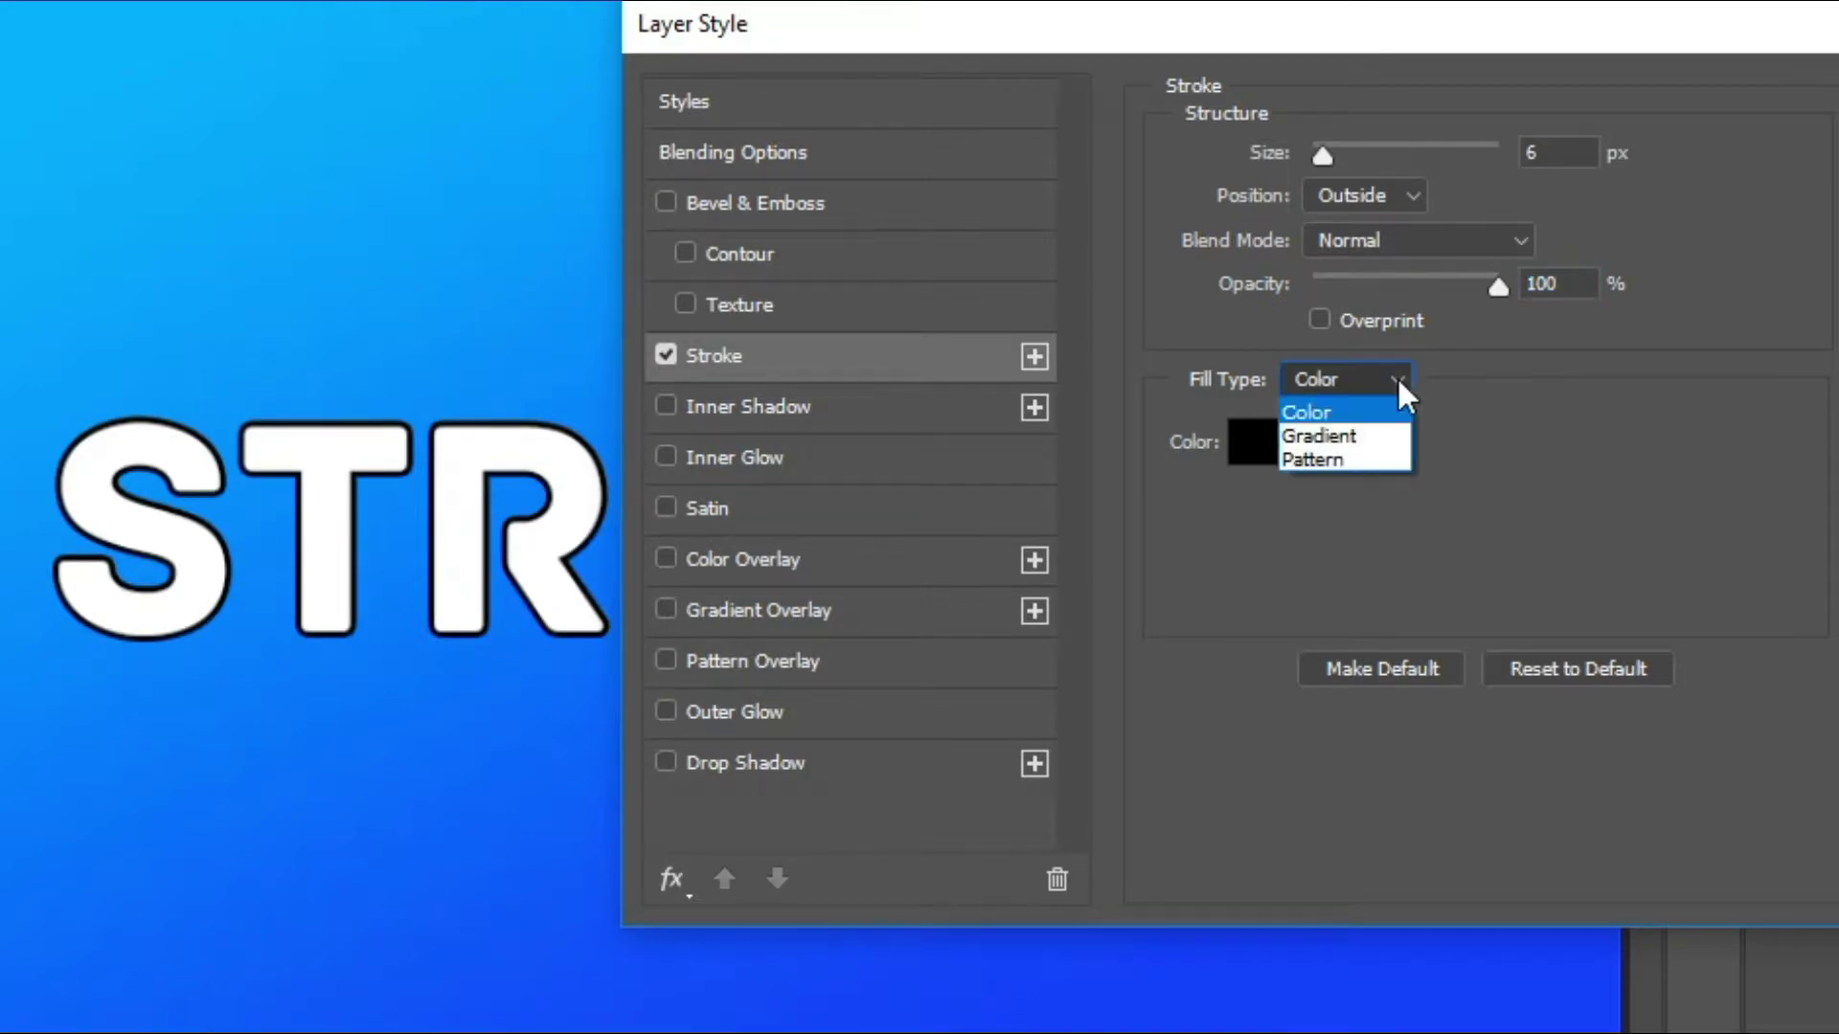
pyautogui.click(1337, 412)
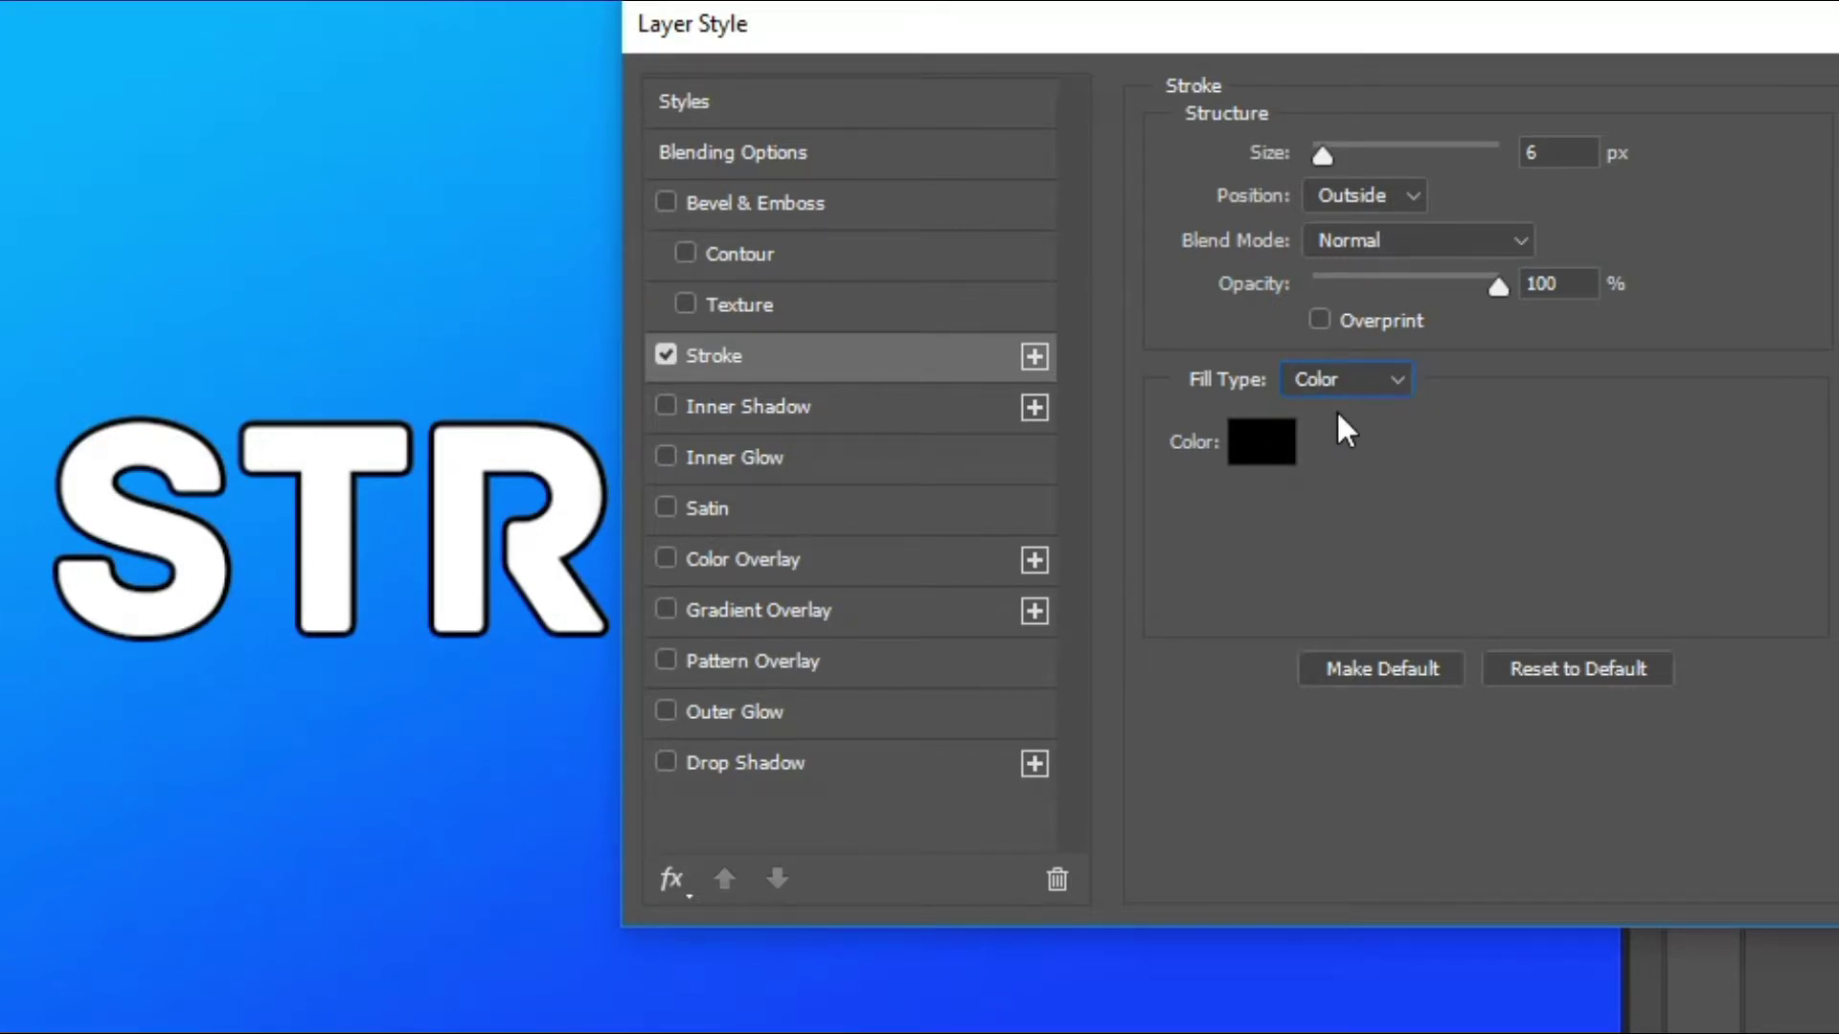
pyautogui.click(1382, 383)
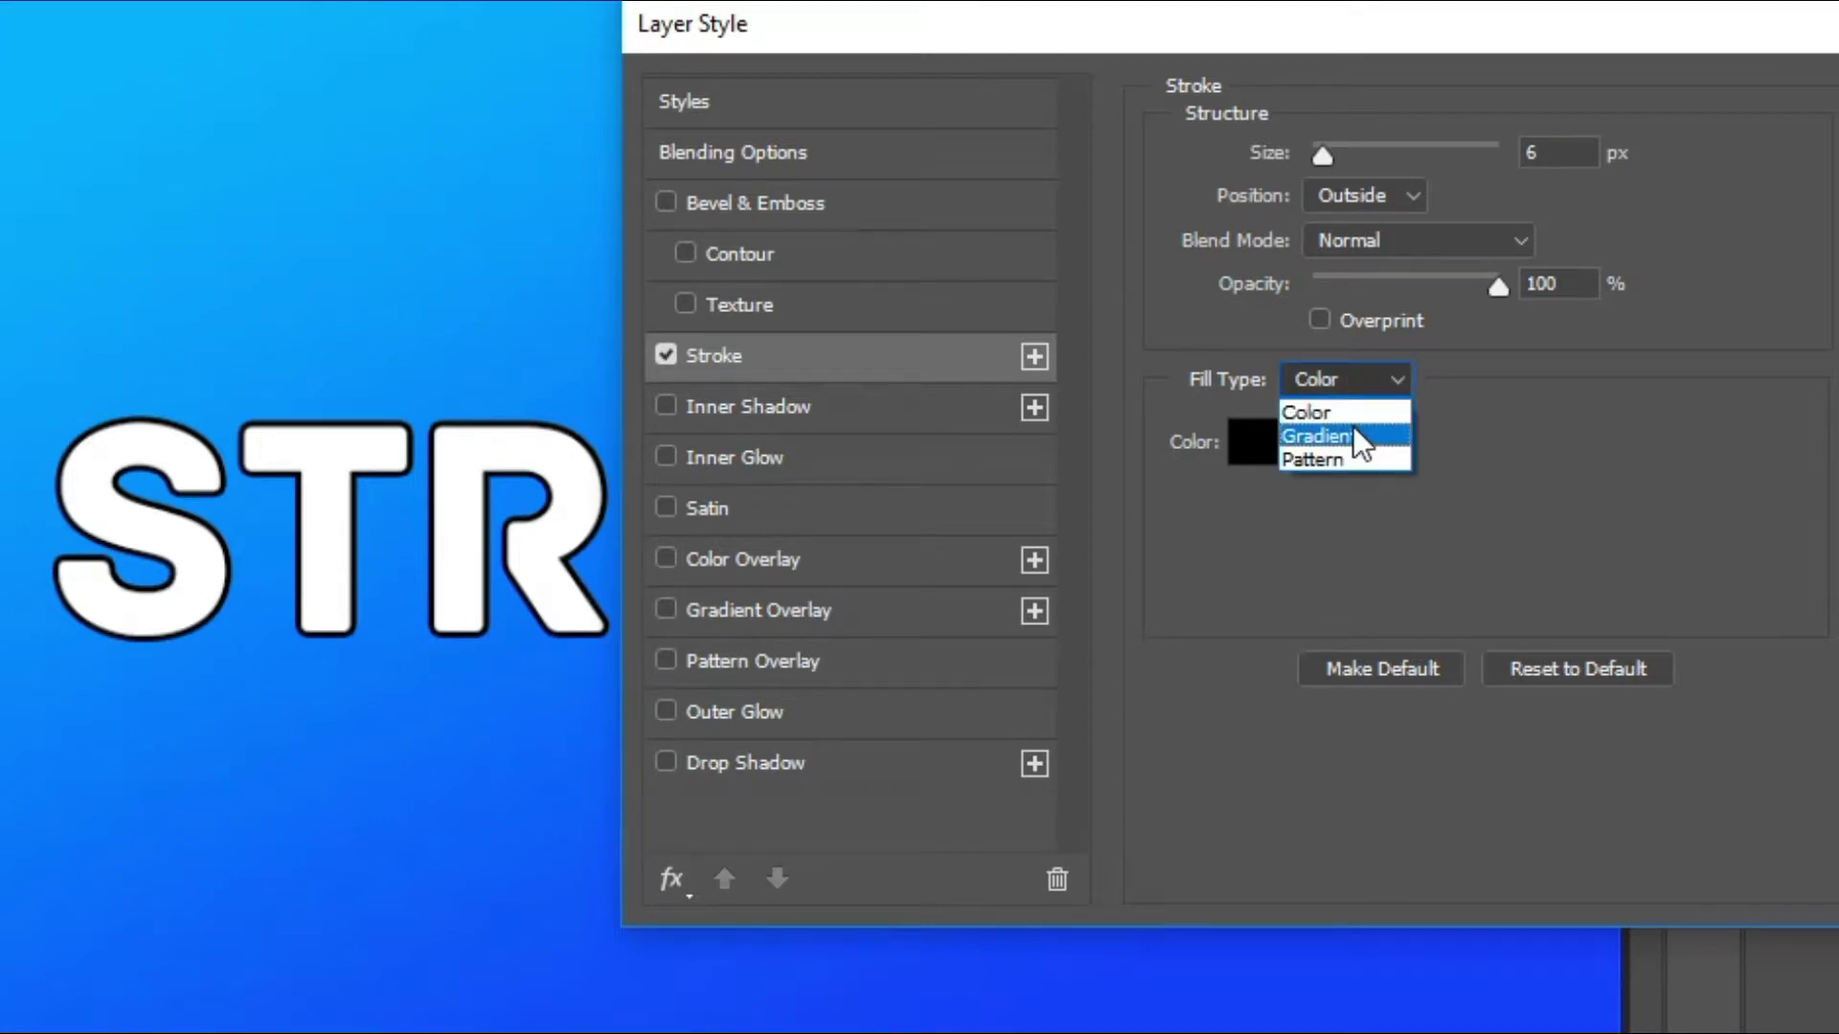
pyautogui.click(1352, 428)
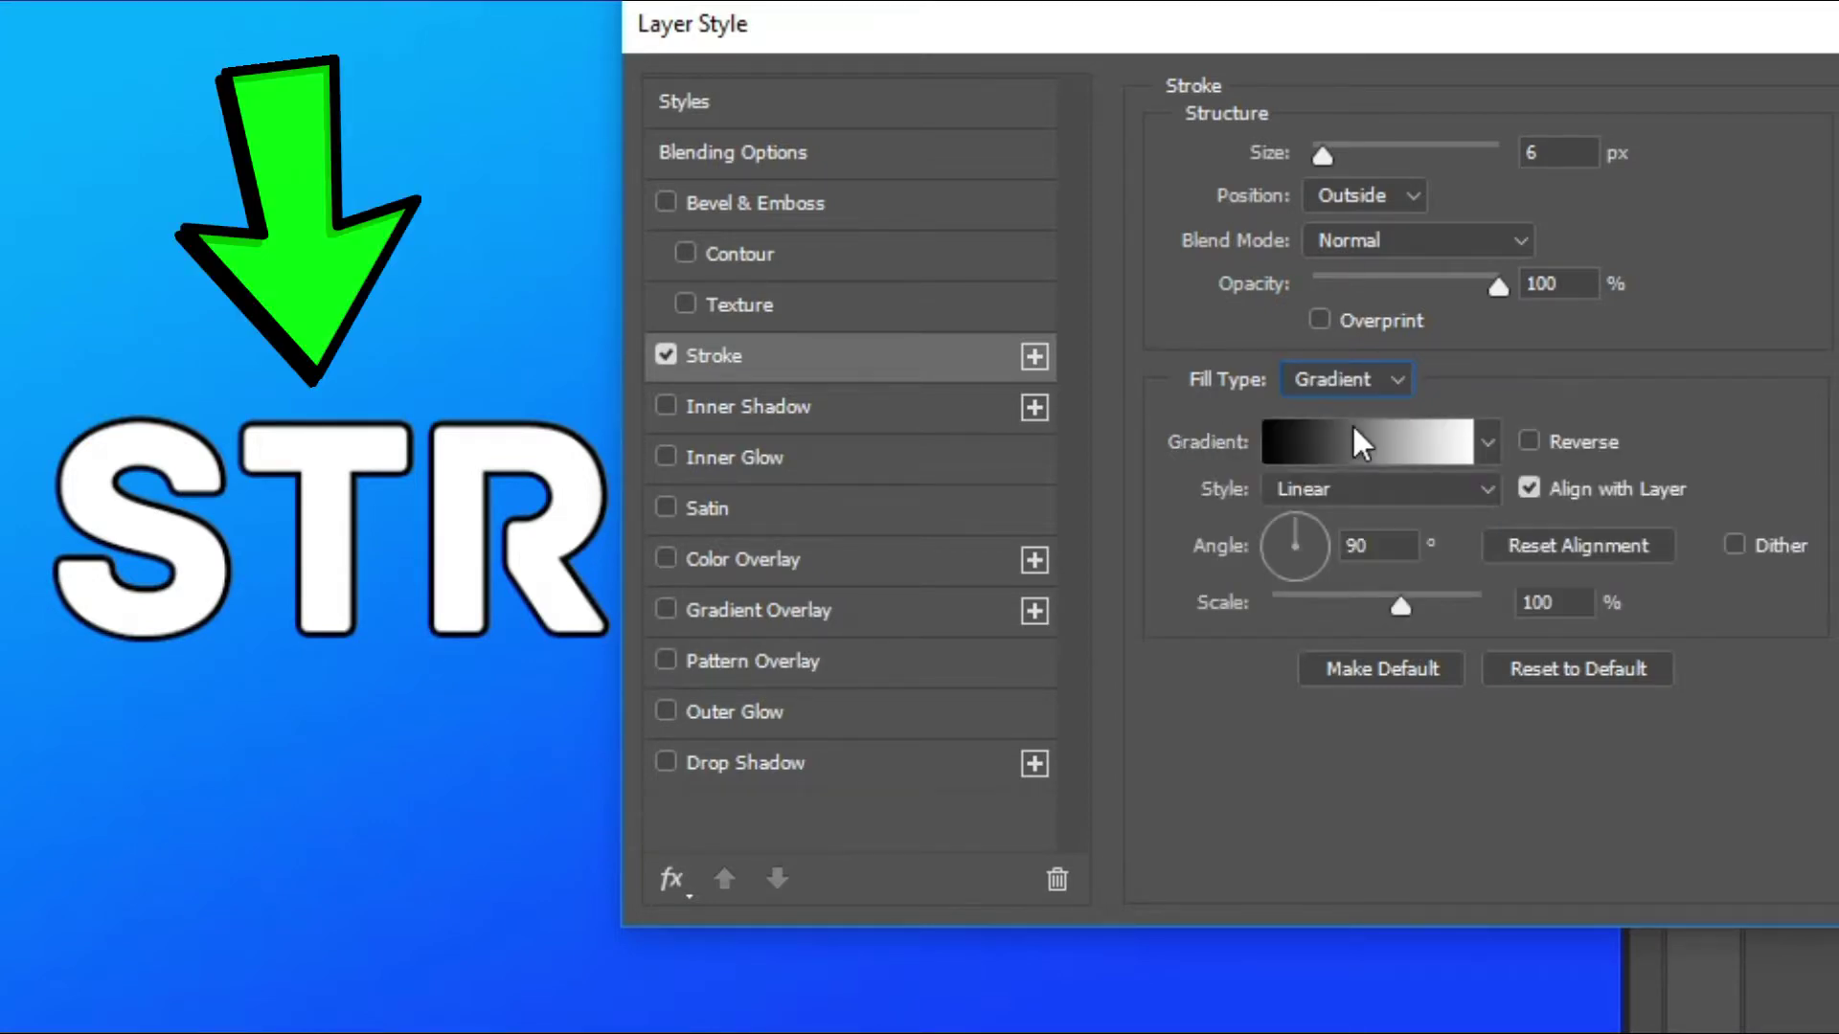
pyautogui.click(1399, 382)
pyautogui.click(1348, 451)
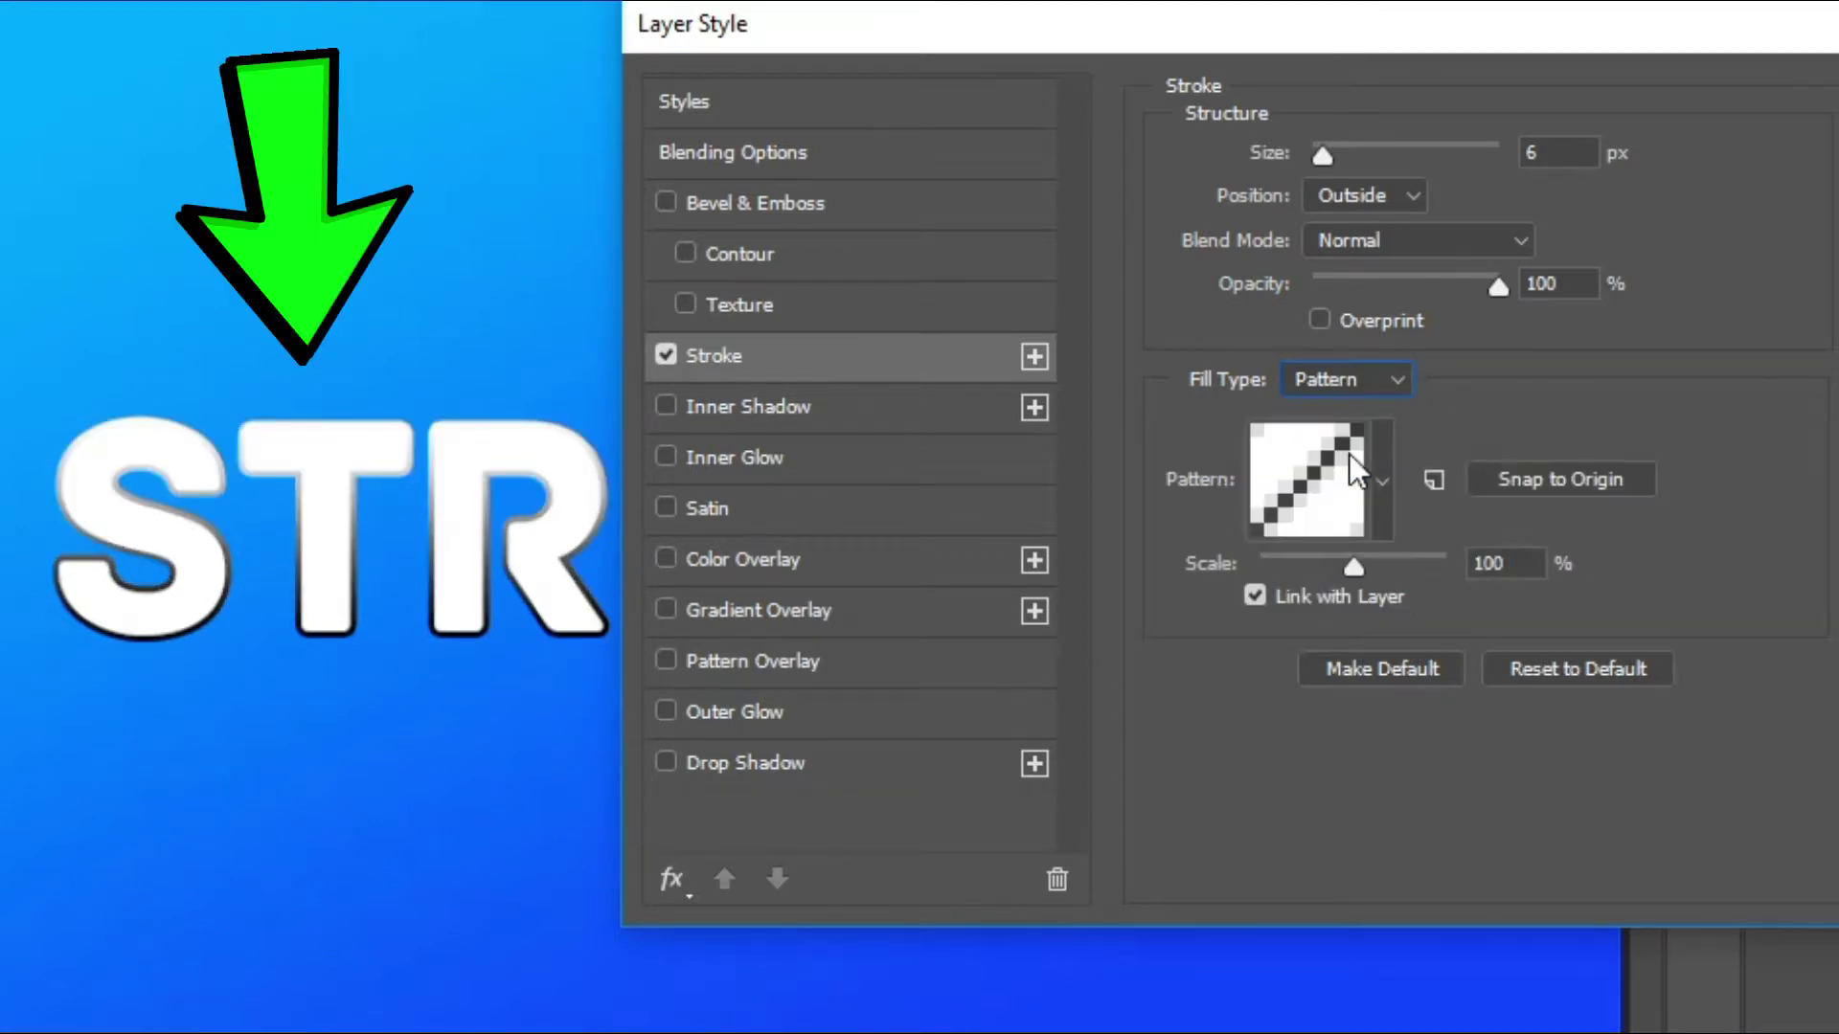
pyautogui.click(1391, 383)
pyautogui.click(1347, 404)
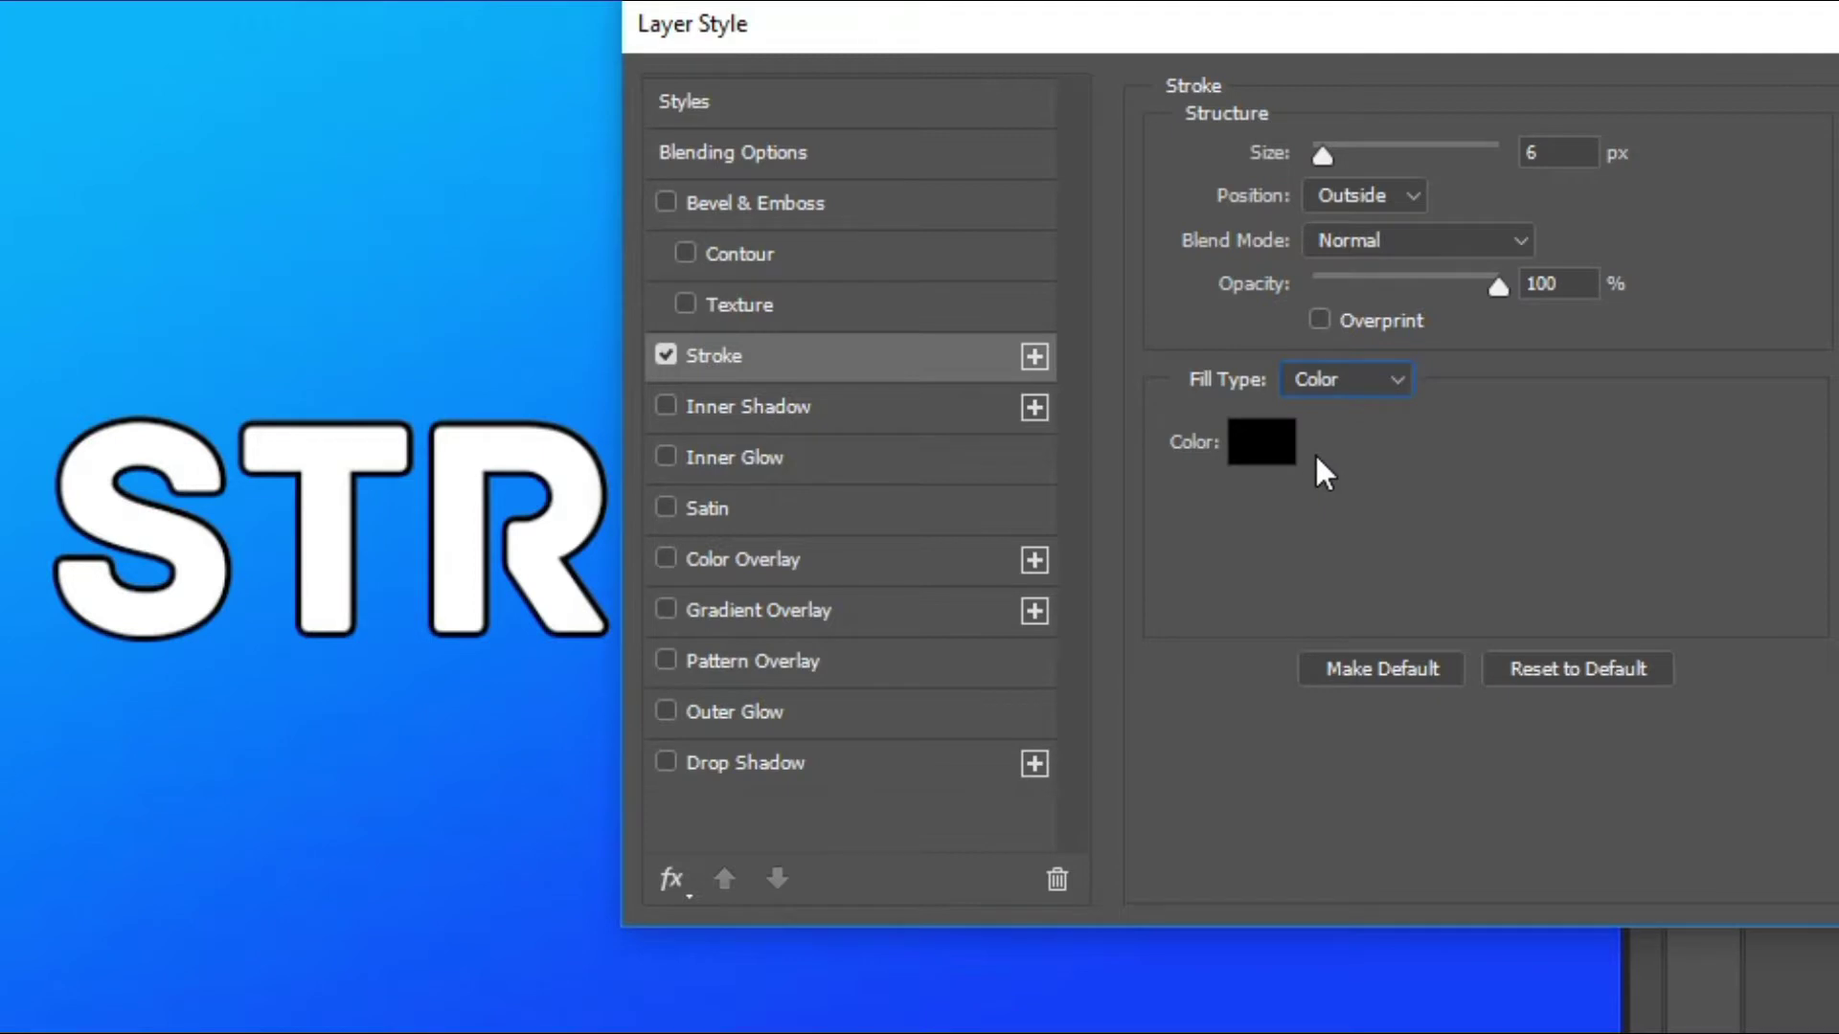
# In the stroke Color Picker, try red and pale pink, then settle on black 000000
pyautogui.click(1264, 450)
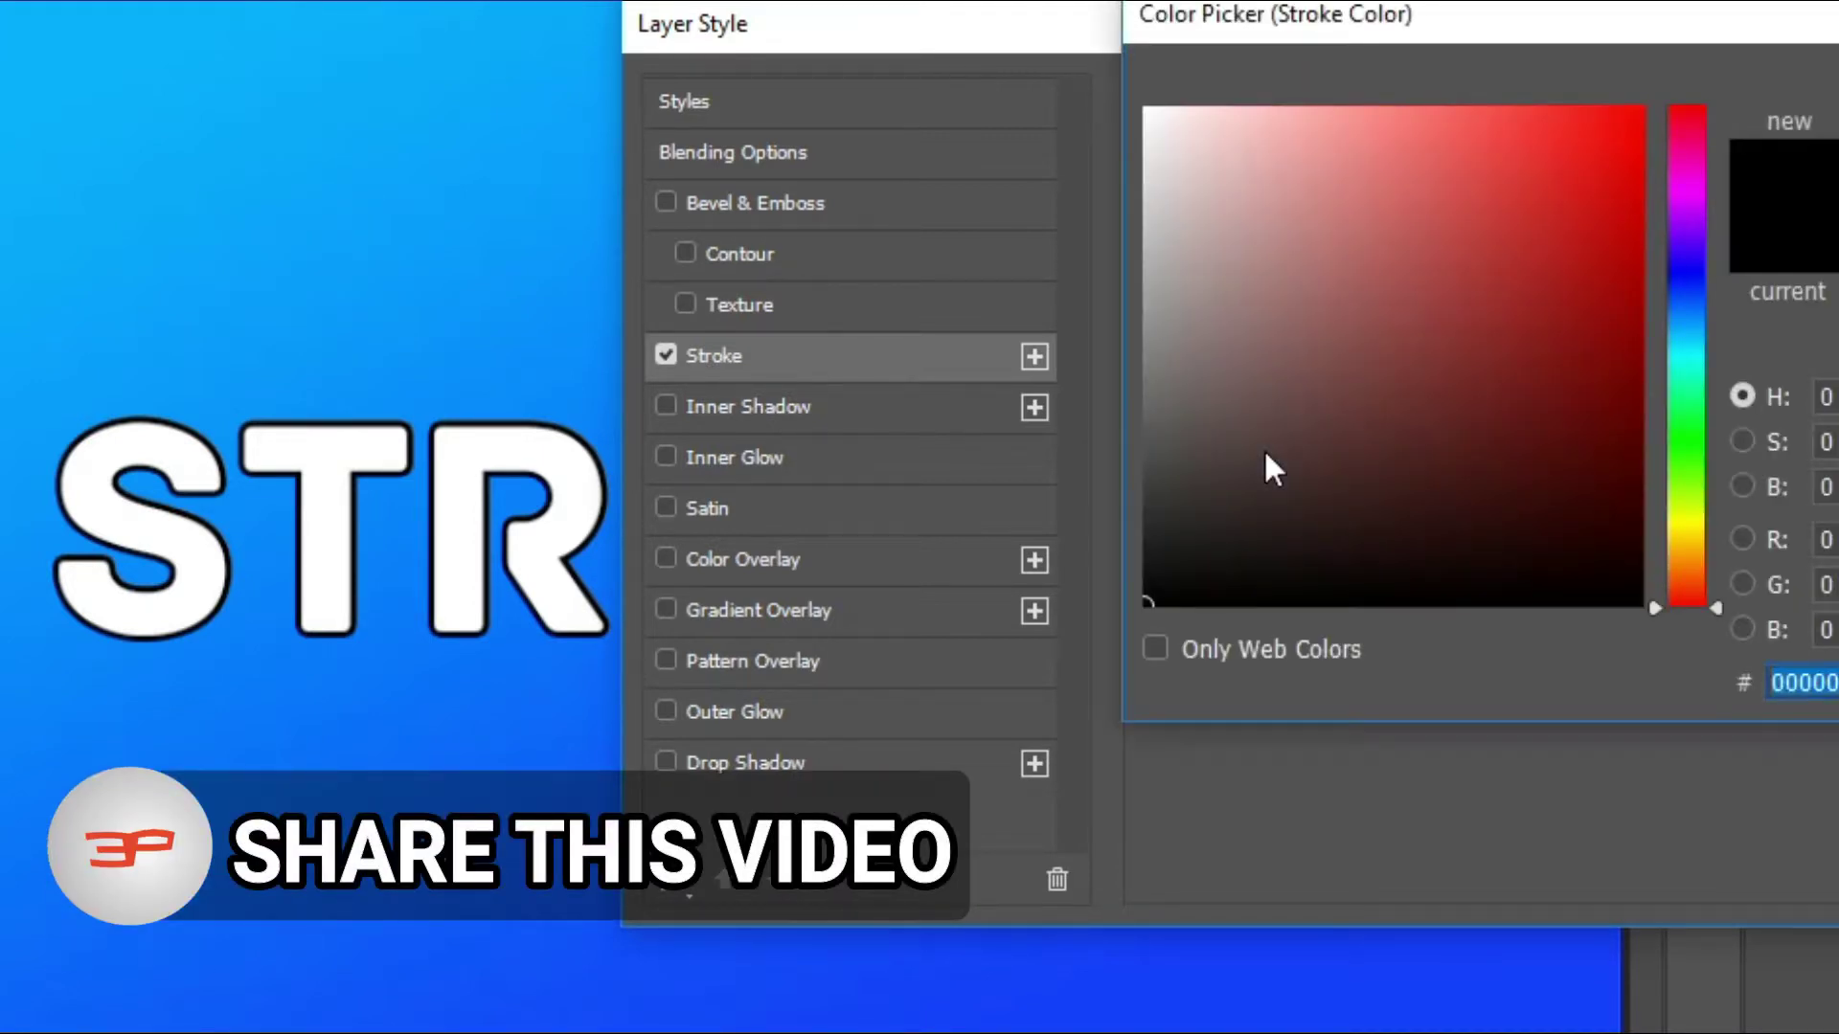
pyautogui.moveTo(1265, 454); pyautogui.dragTo(1683, 49)
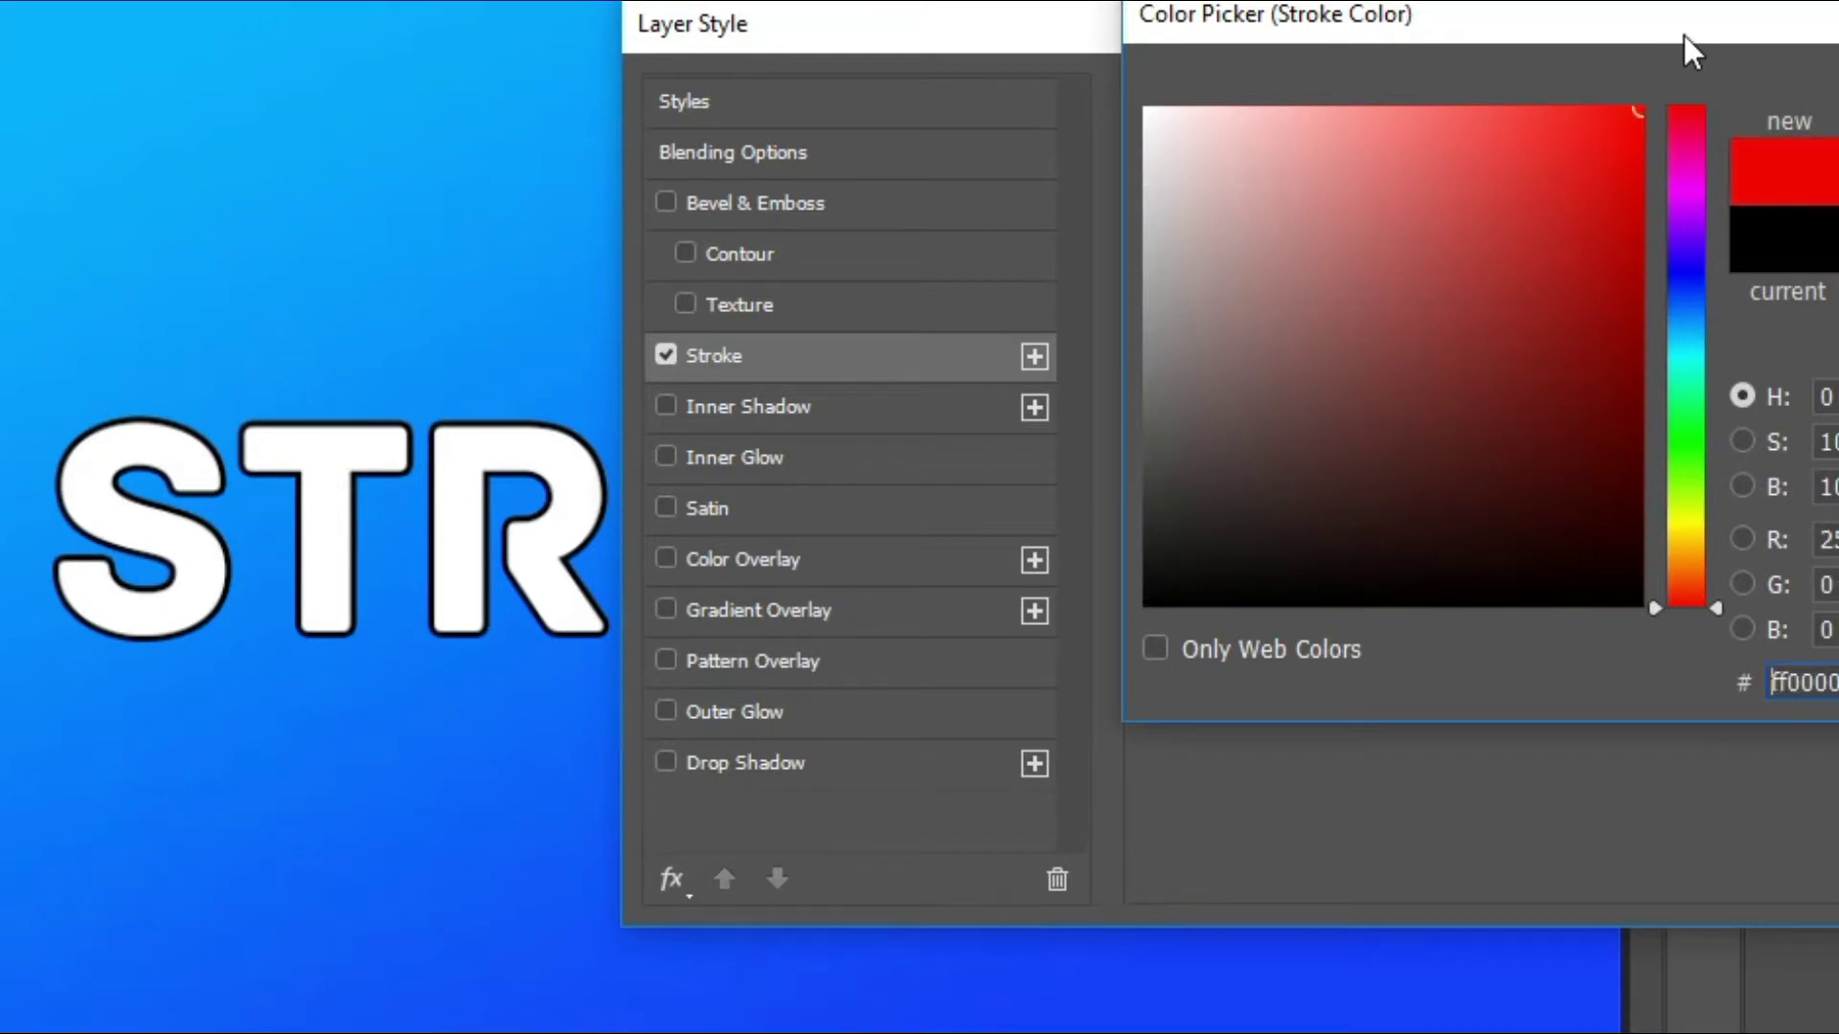
pyautogui.moveTo(1628, 115)
pyautogui.mouseDown()
pyautogui.moveTo(1543, 152)
pyautogui.moveTo(1457, 156)
pyautogui.moveTo(1079, 61)
pyautogui.moveTo(965, 111)
pyautogui.mouseUp()
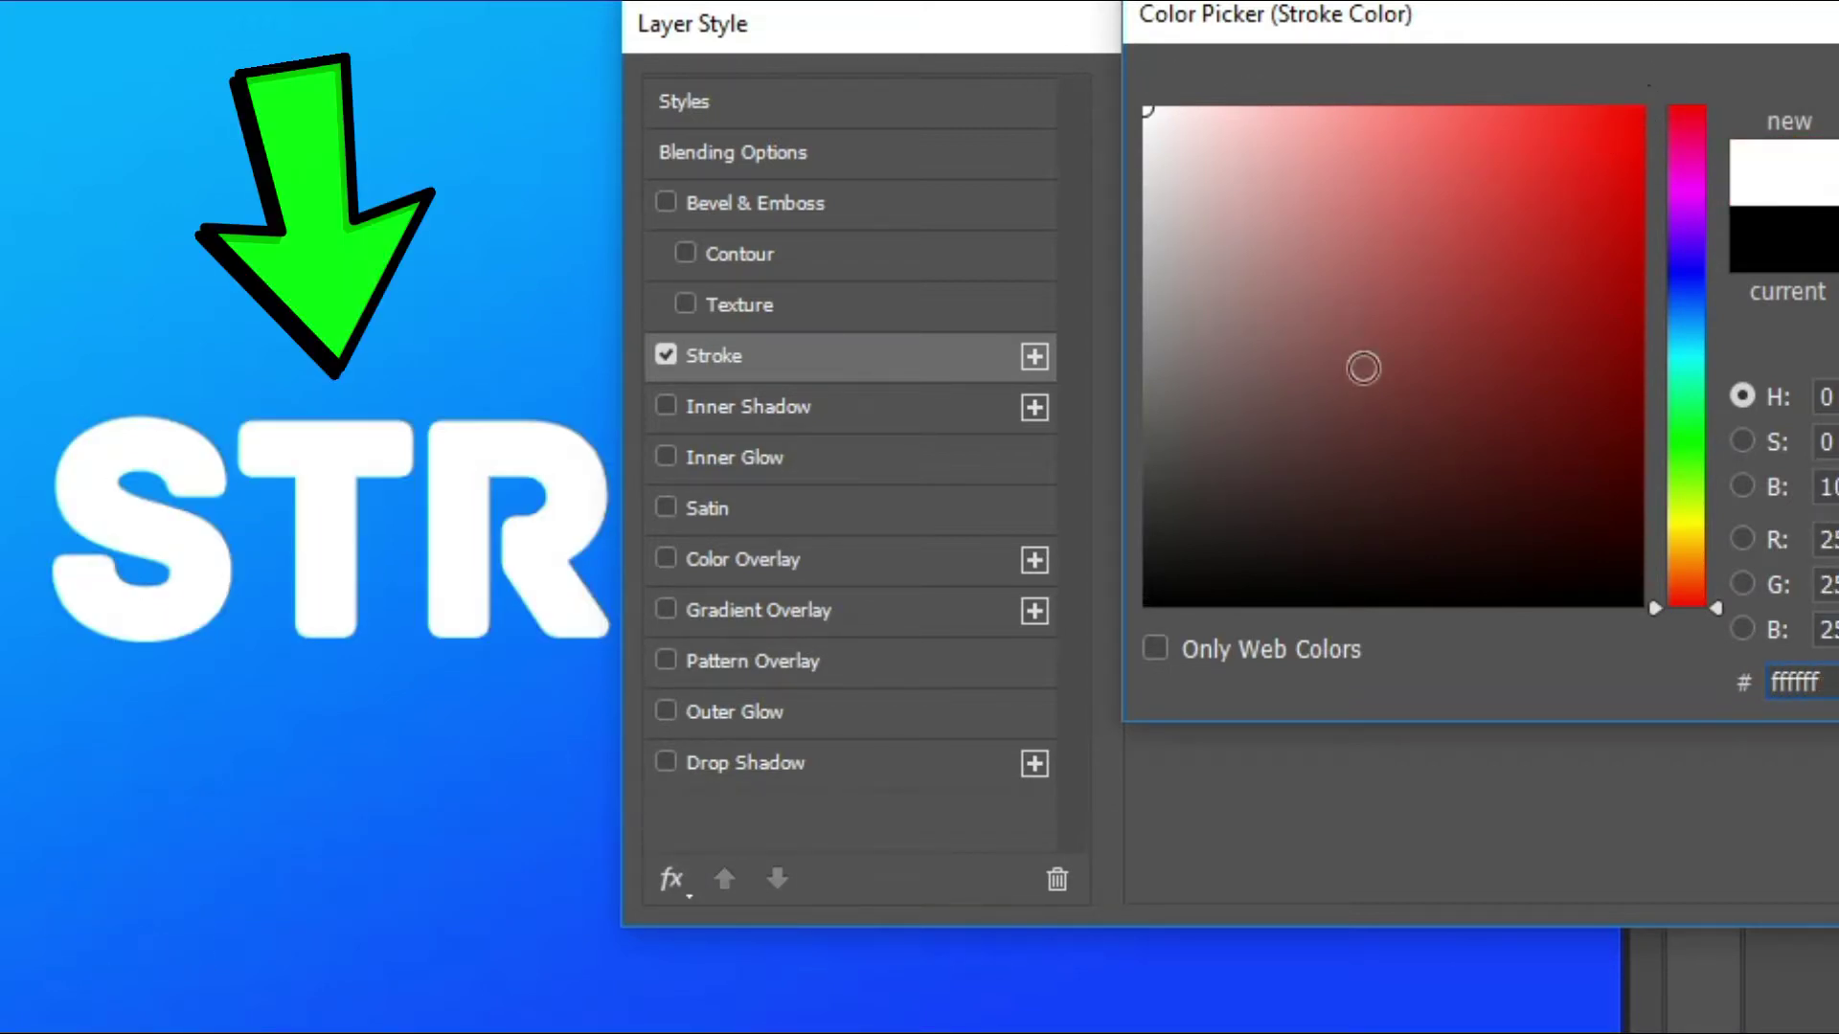
pyautogui.moveTo(1285, 450); pyautogui.dragTo(1034, 720)
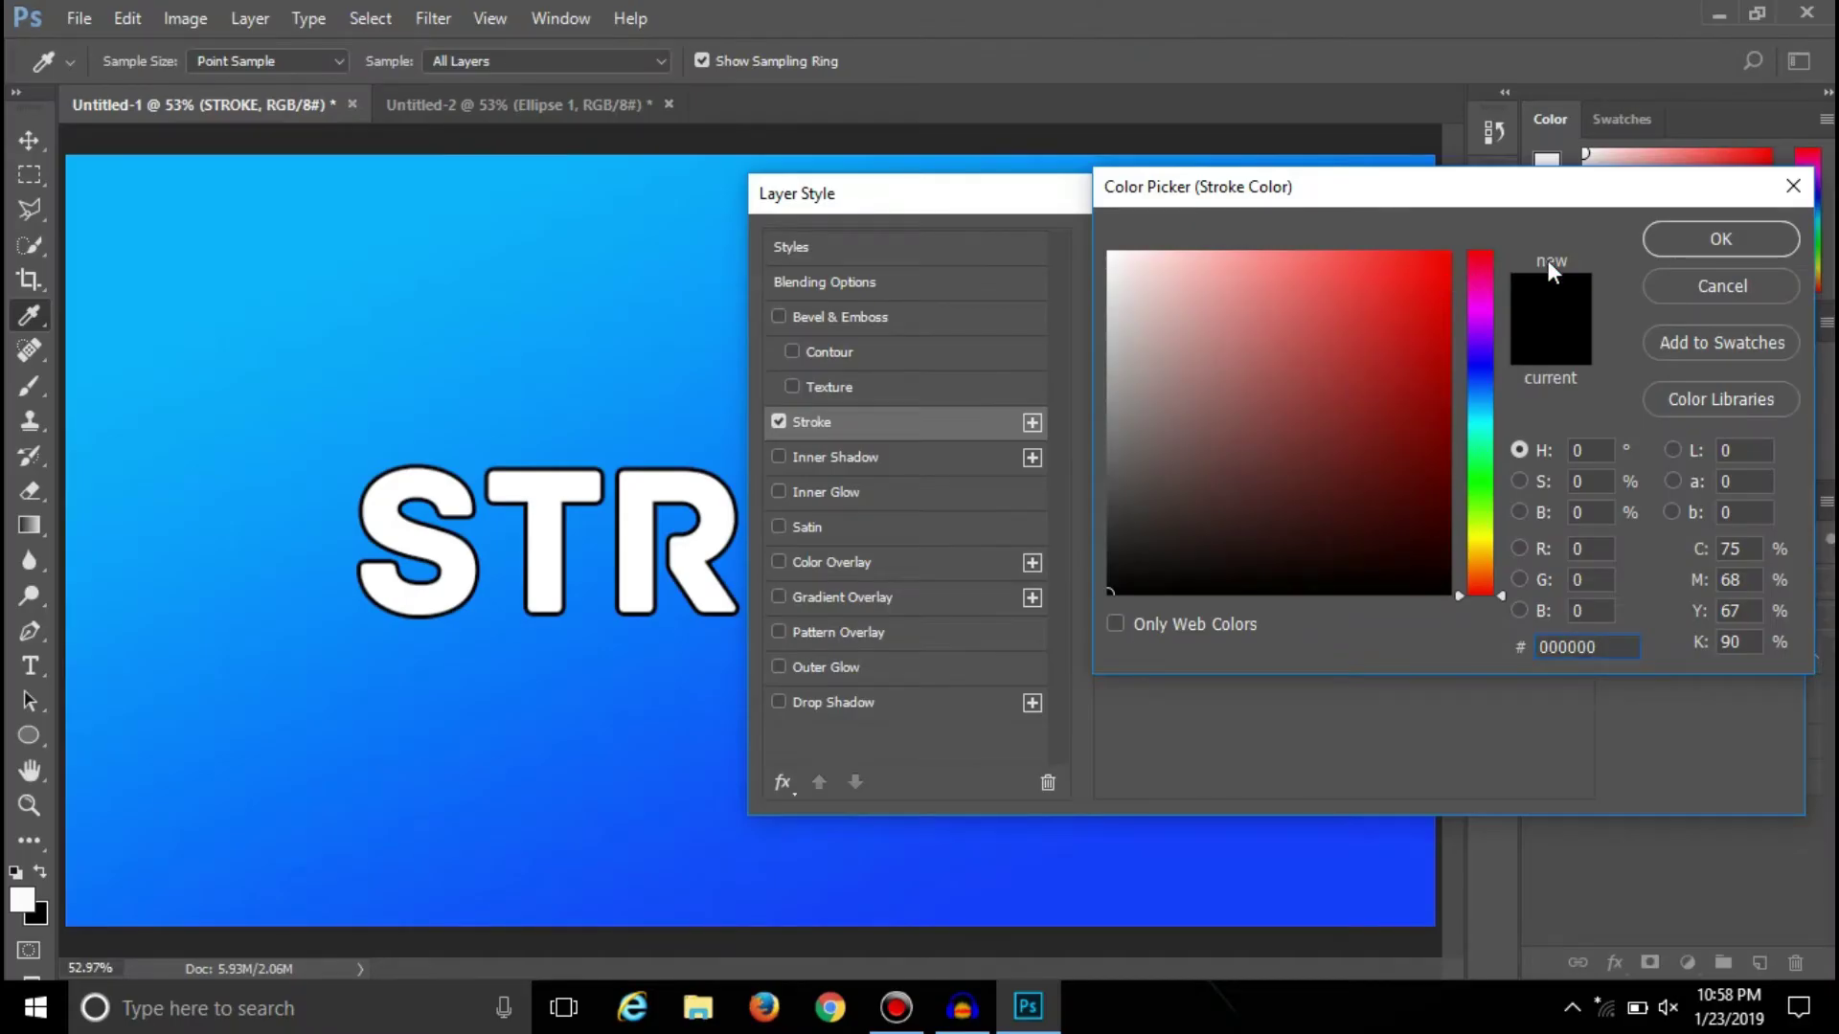
# Confirm the black 000000 stroke colour and apply the Stroke style to the STROKE layer
pyautogui.click(1694, 239)
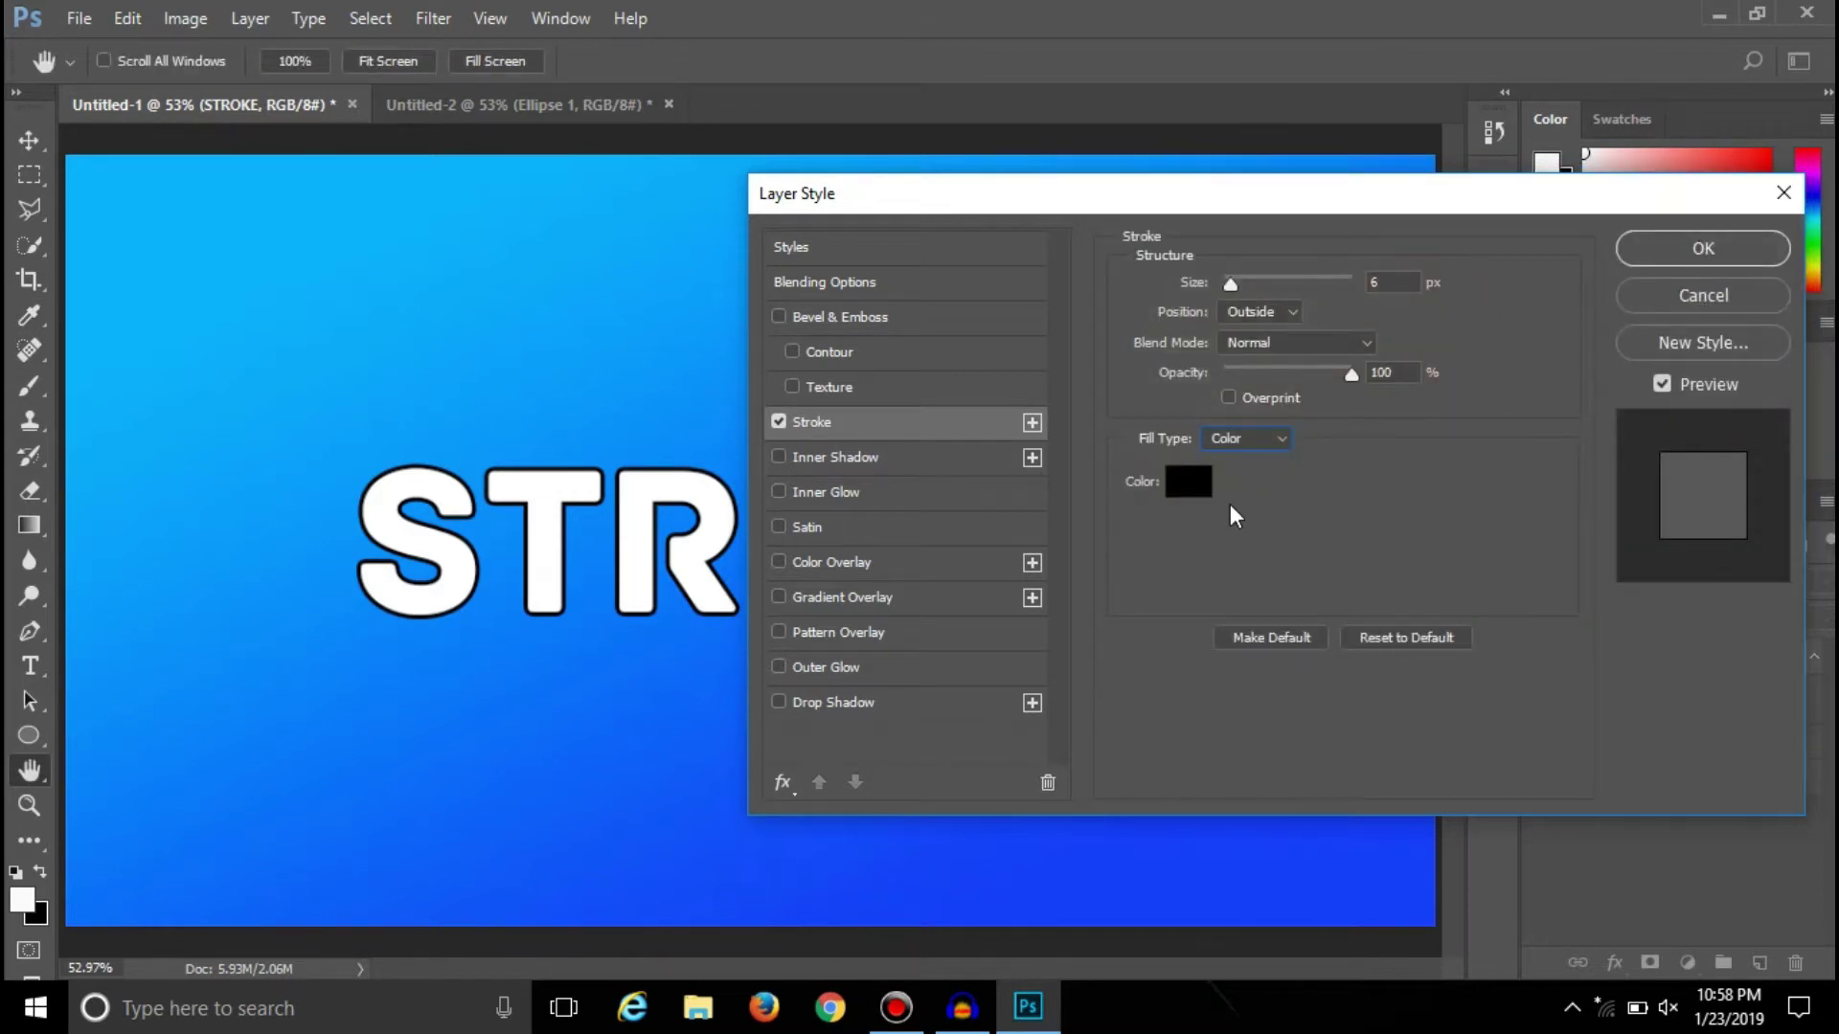
pyautogui.click(1704, 252)
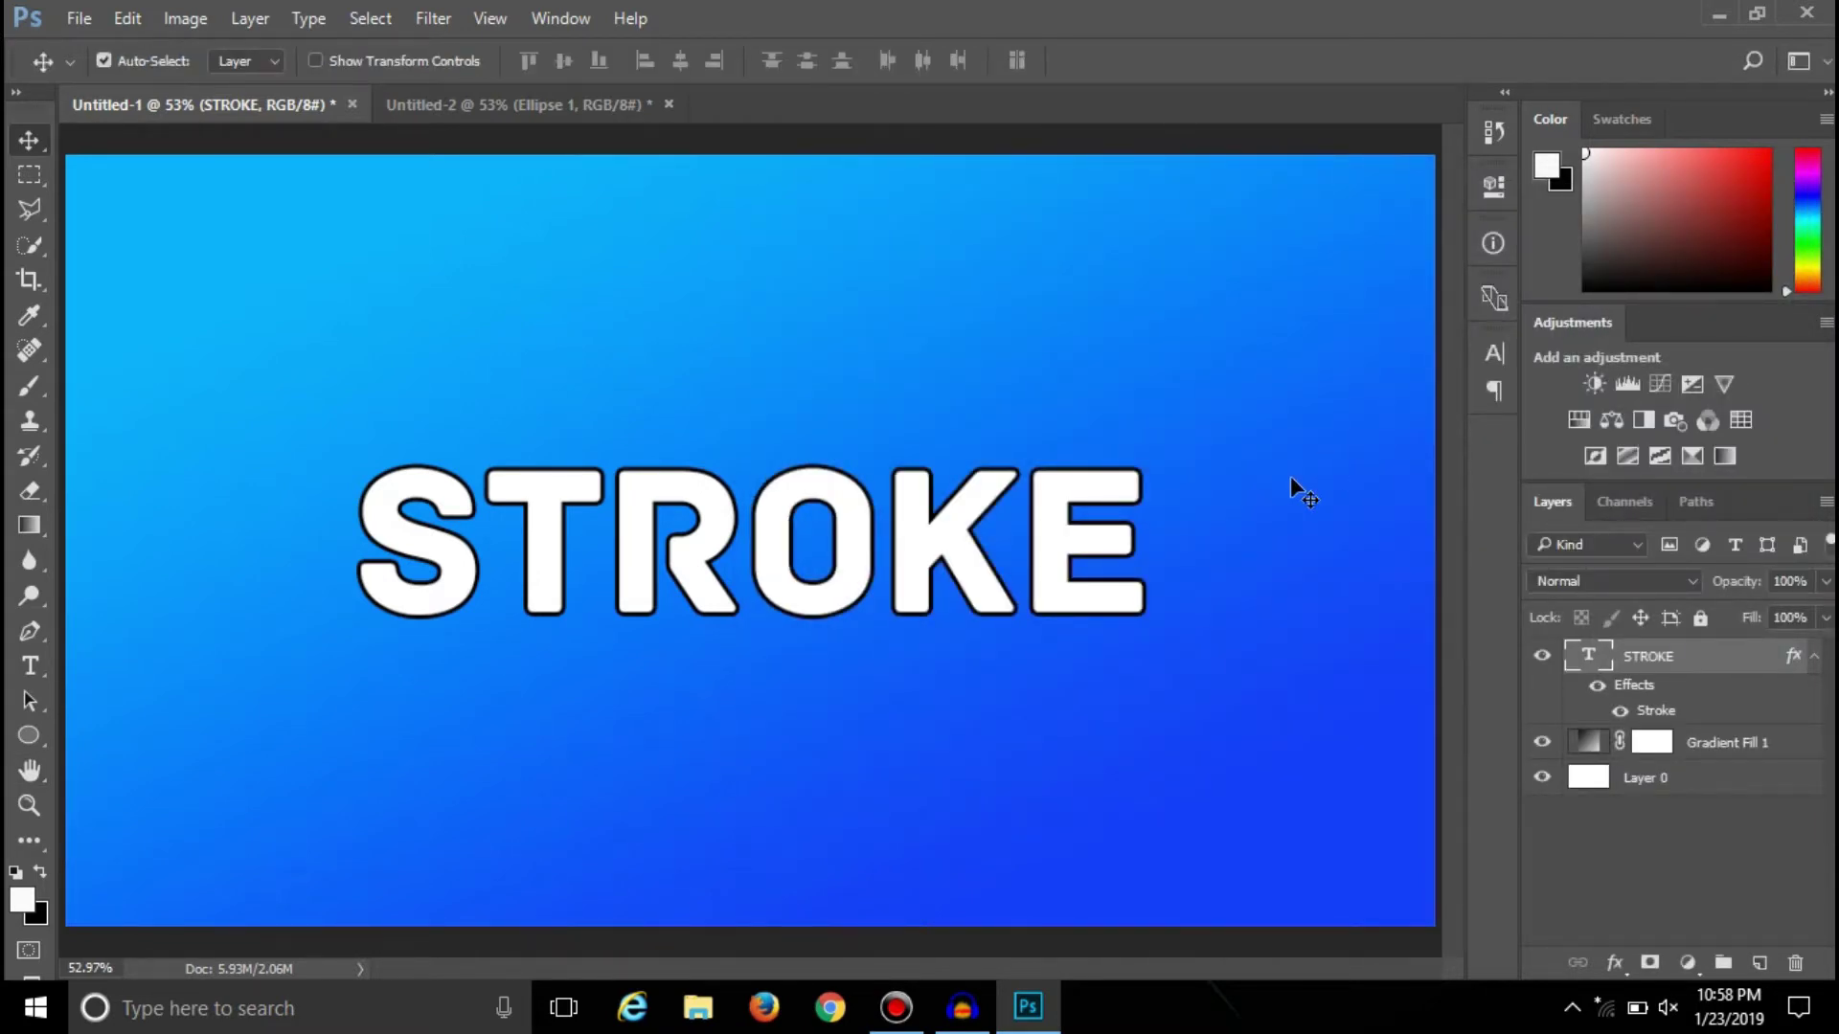
# In Untitled-2, give the Ellipse 1 circle a 6 px black Outside Stroke layer style
pyautogui.click(479, 107)
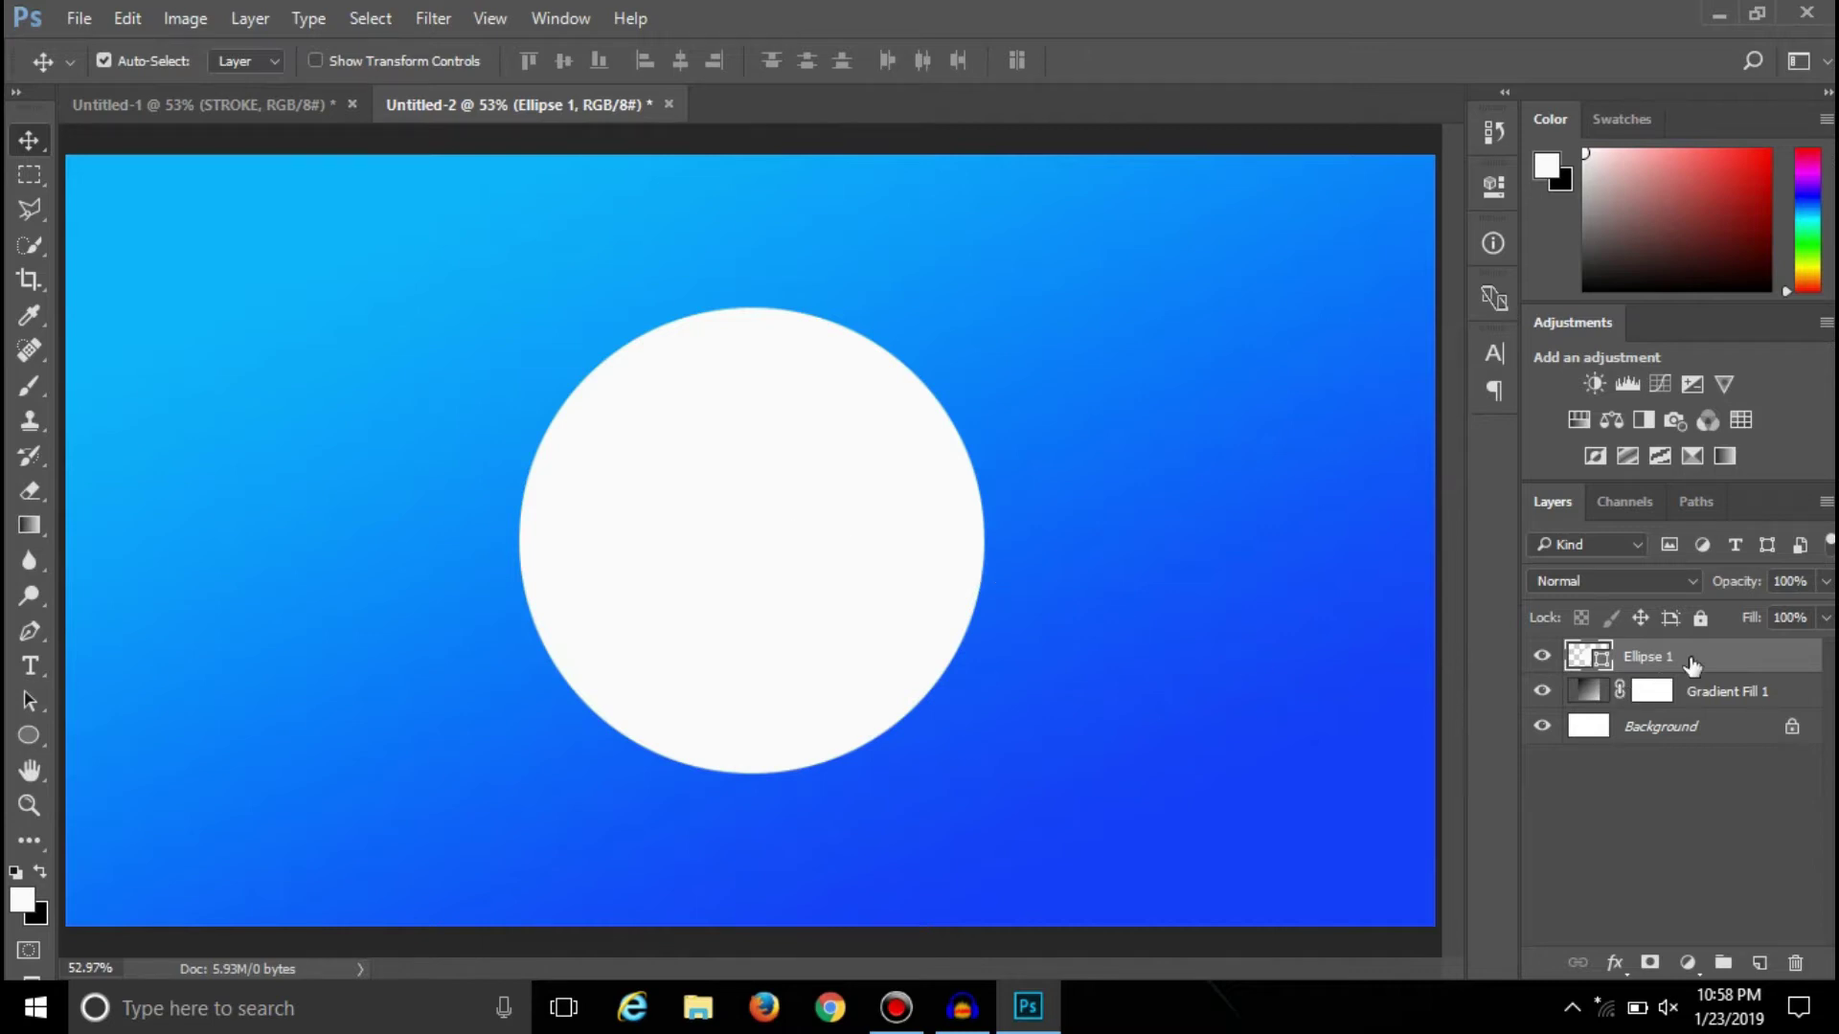
pyautogui.doubleClick(1748, 662)
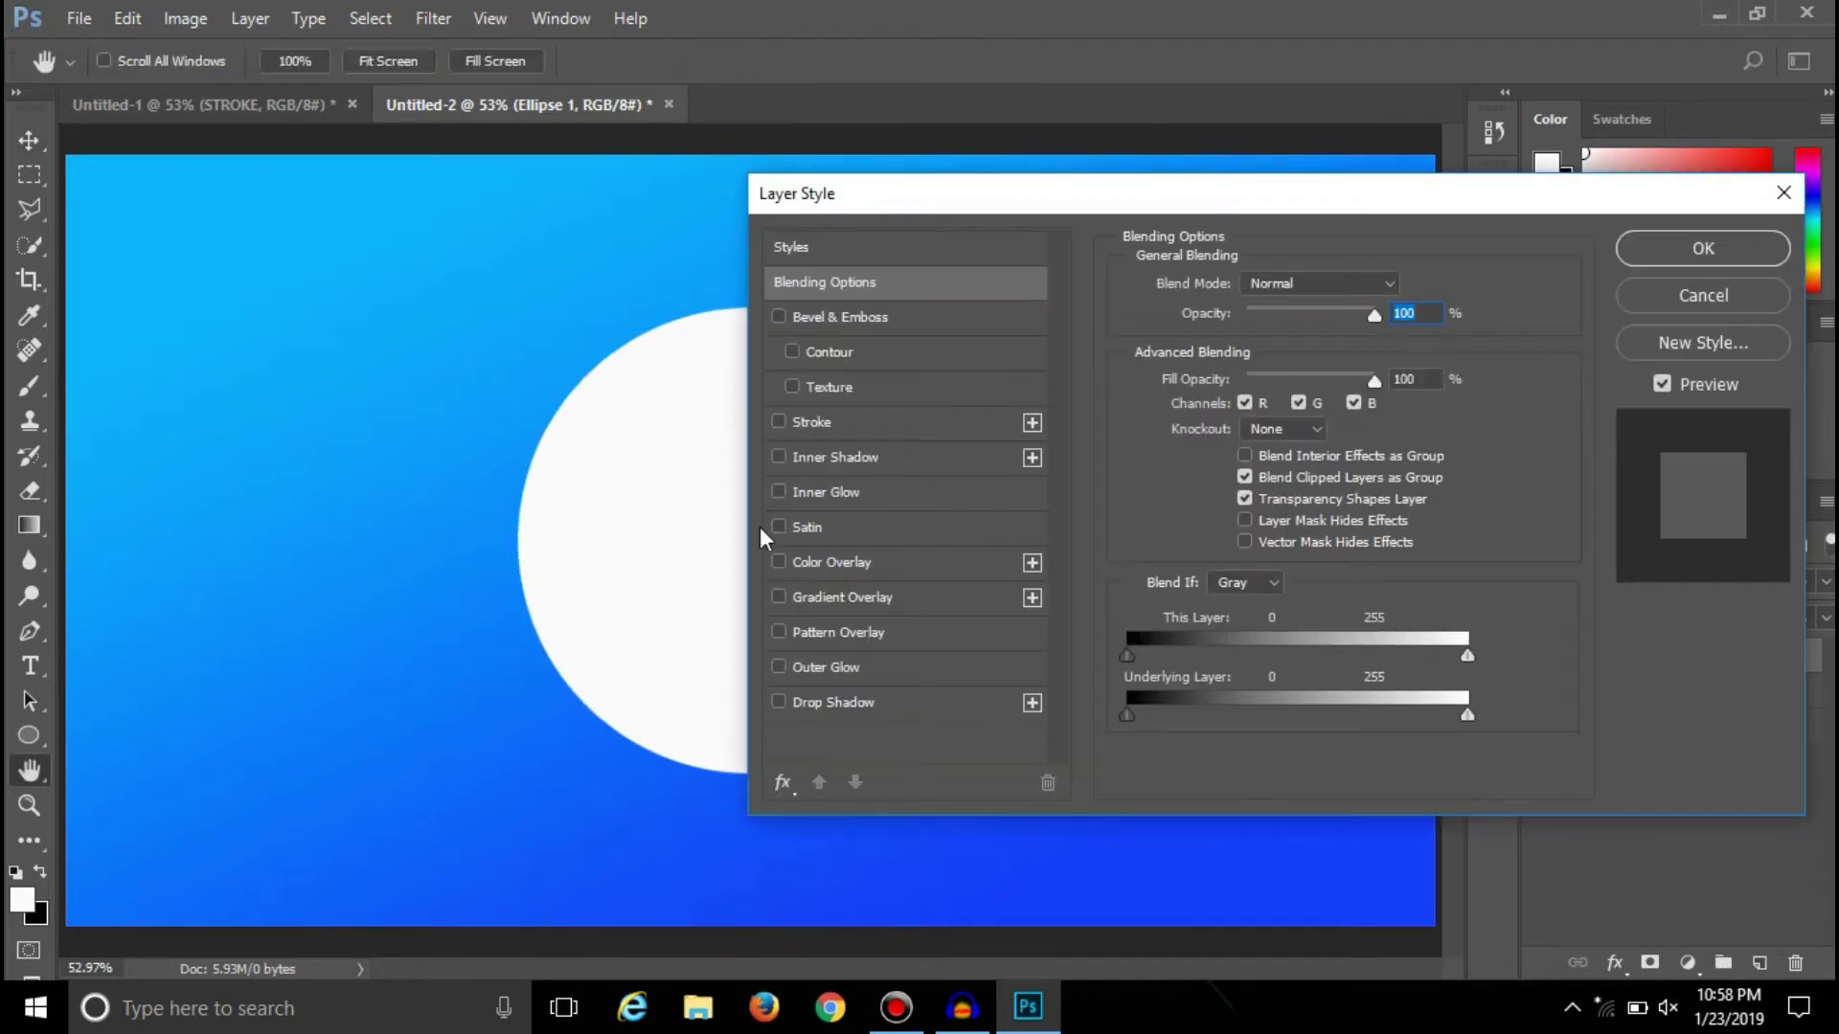
pyautogui.click(878, 423)
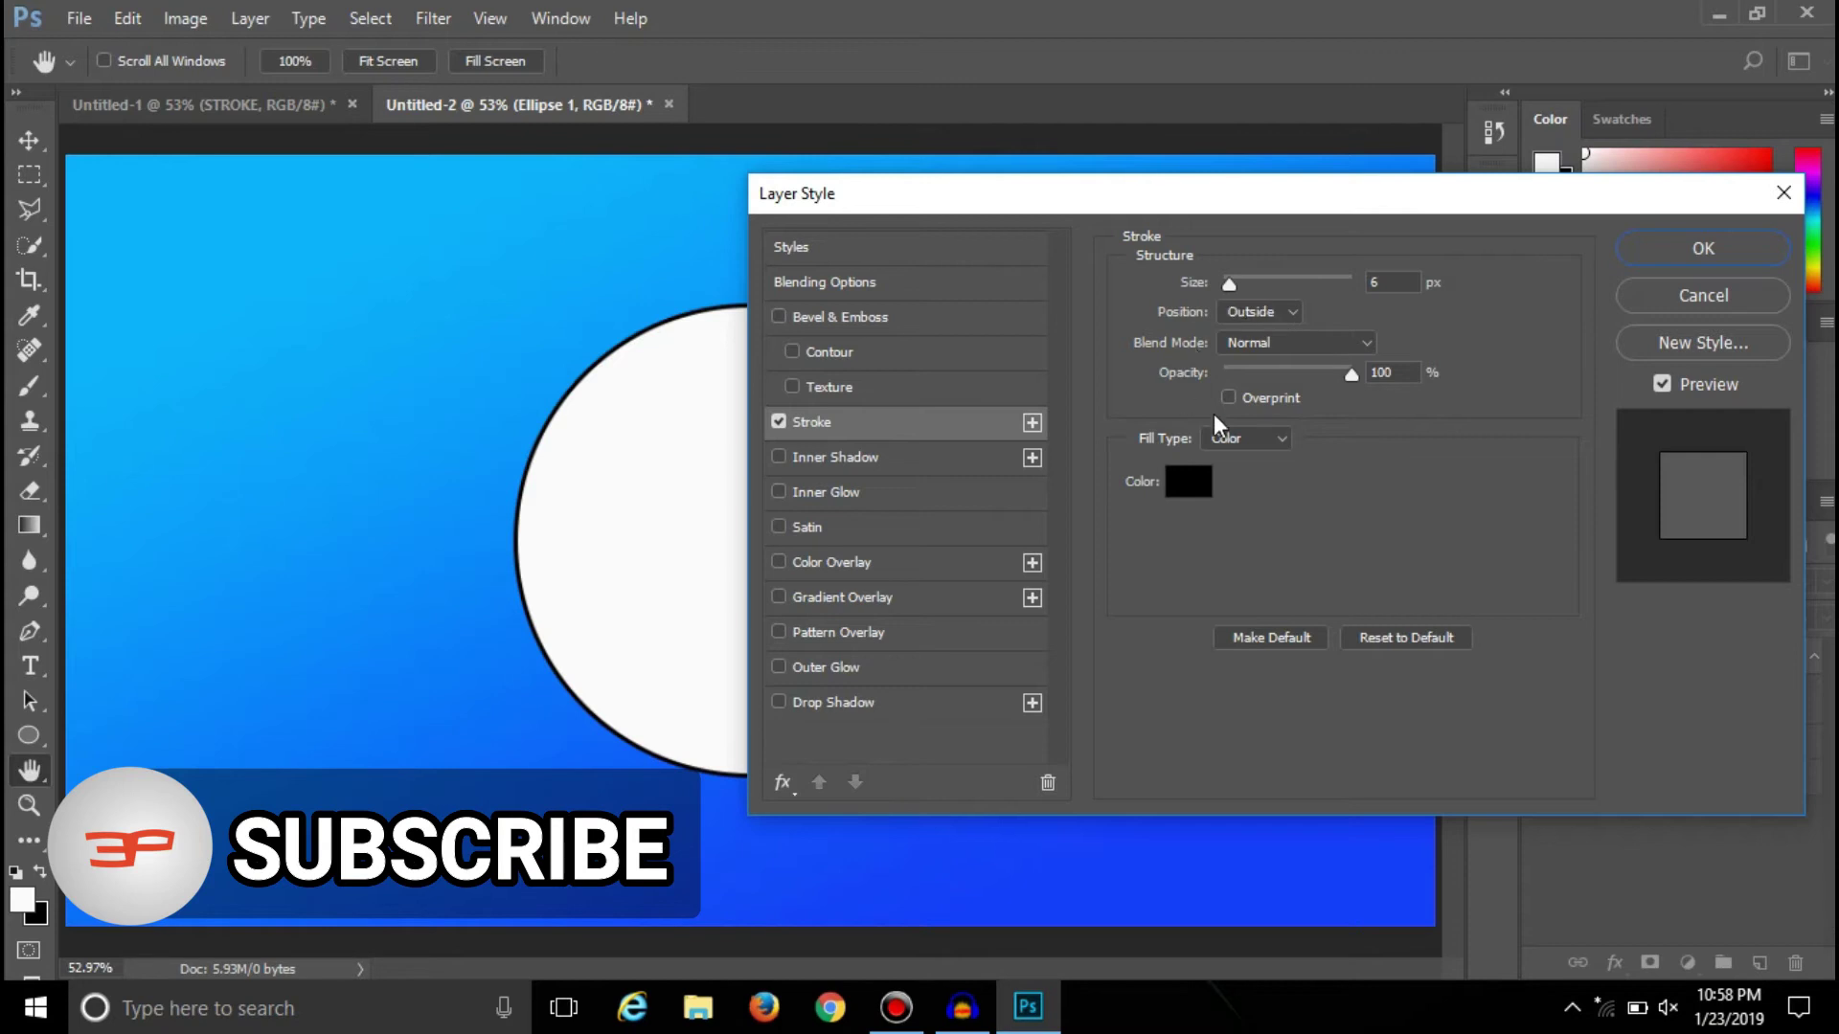
pyautogui.click(1702, 251)
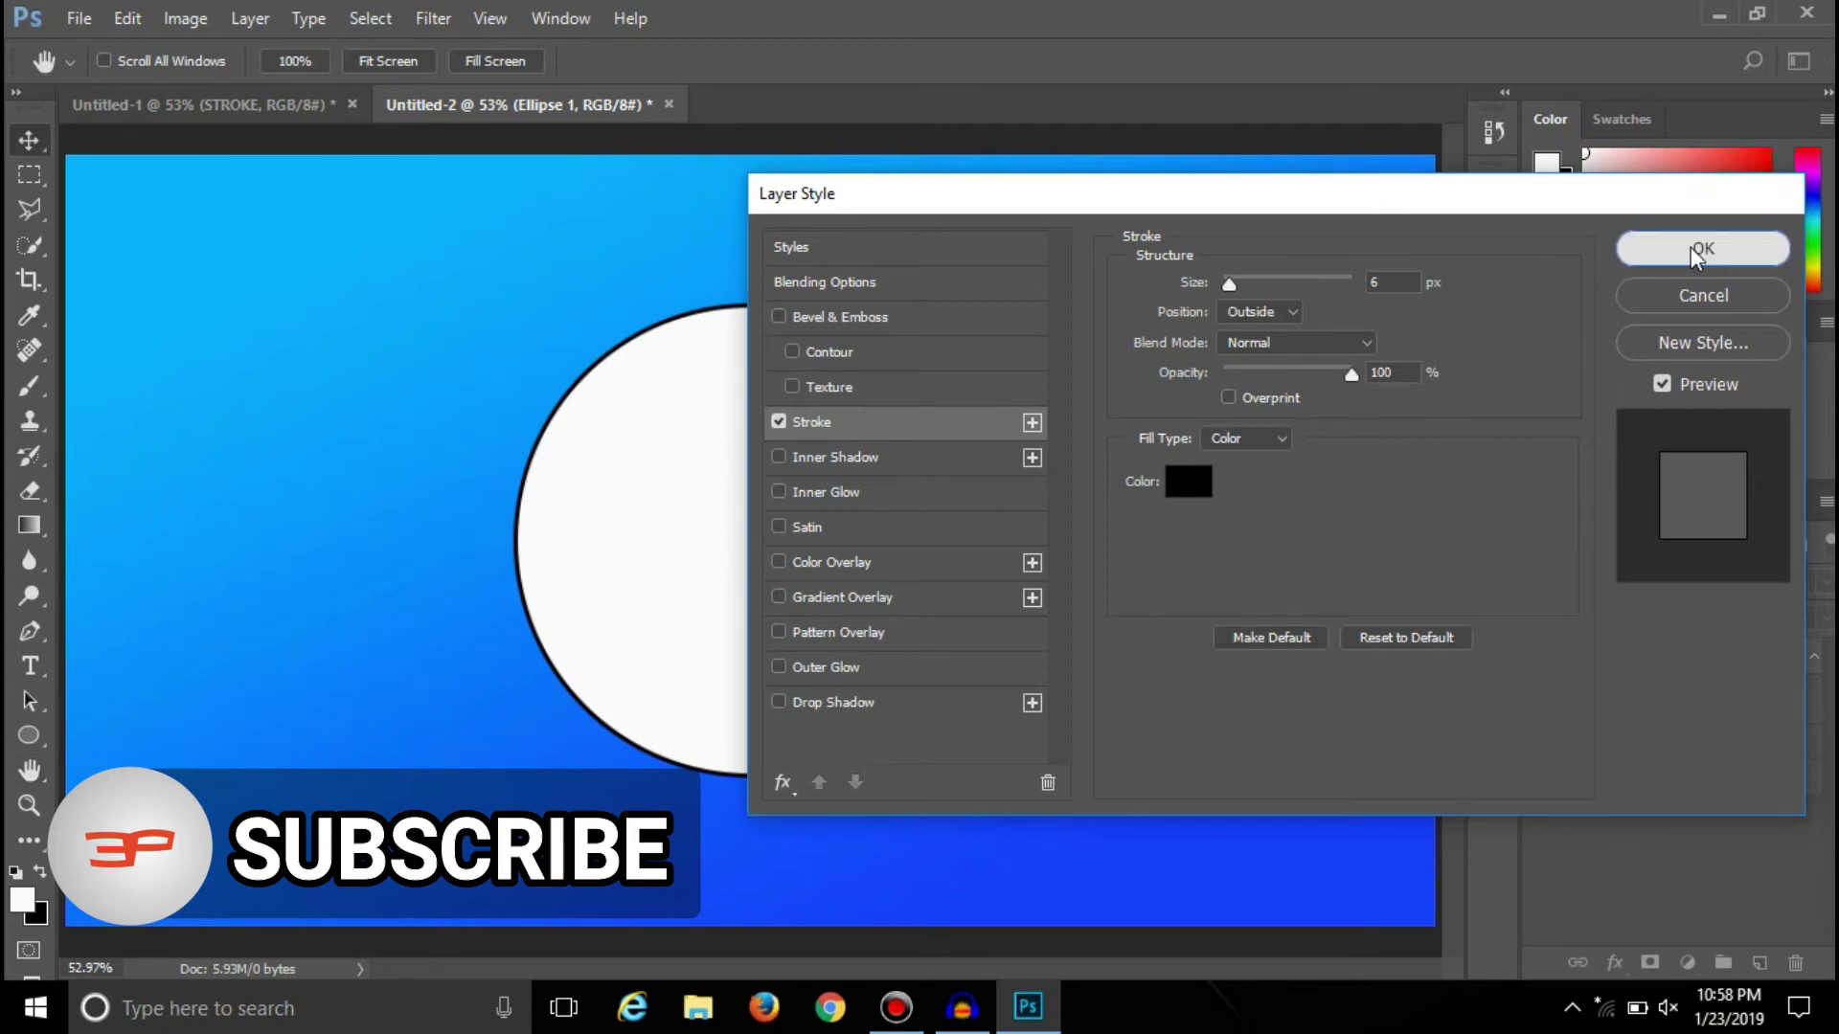